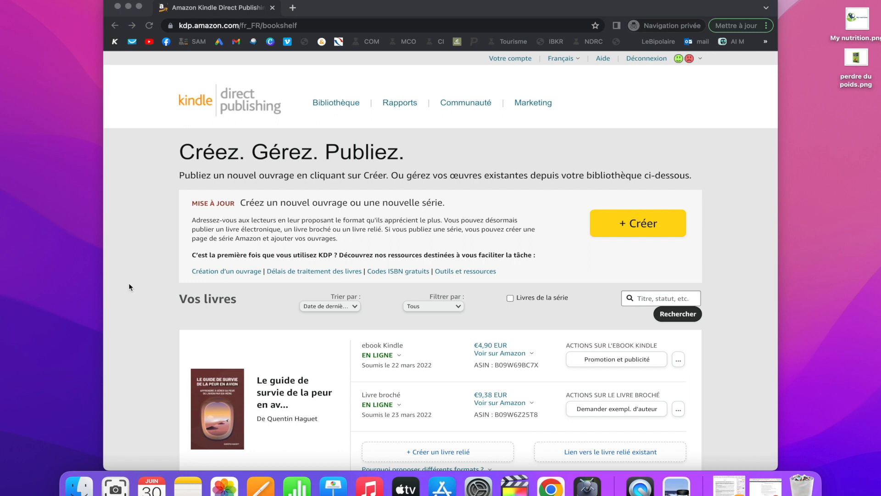
Open the royalties estimator in the reports and review the current month's estimated royalties
{"action": "left_click", "coordinate": [398, 103]}
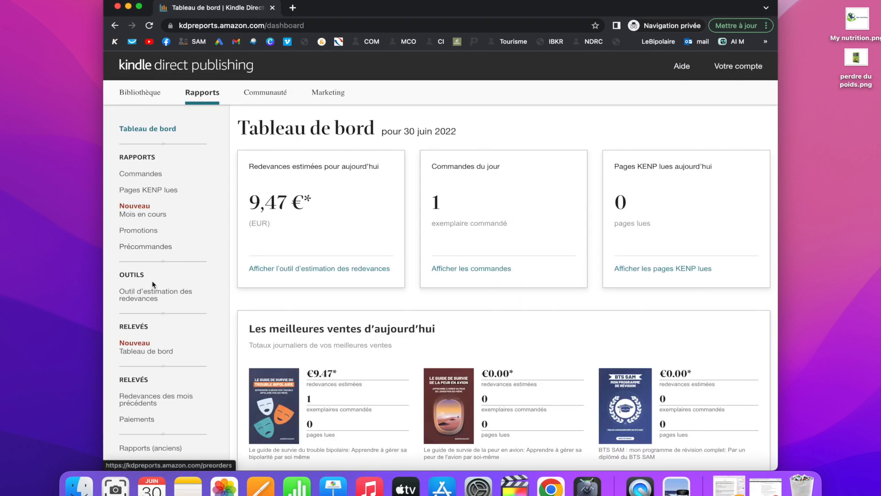
{"action": "left_click", "coordinate": [147, 299]}
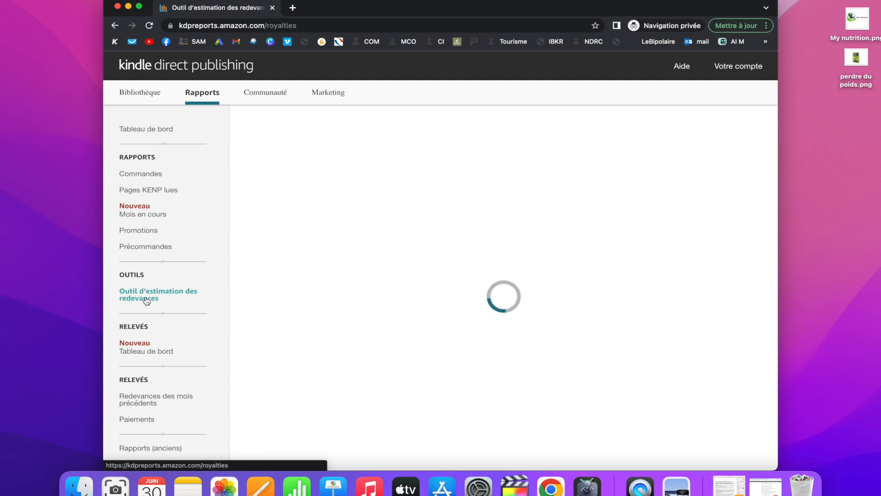
{"action": "scroll", "coordinate": [325, 284], "scroll_direction": "down", "scroll_amount": 2}
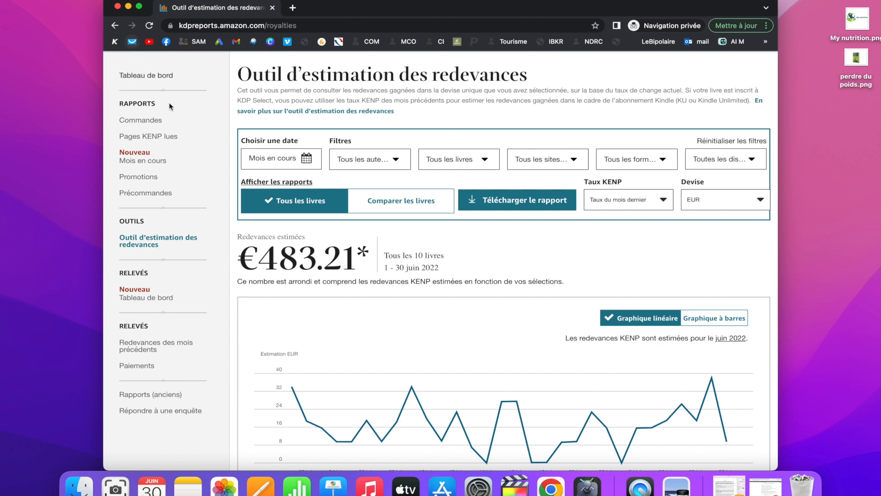
{"action": "scroll", "coordinate": [169, 103], "scroll_direction": "up", "scroll_amount": 2}
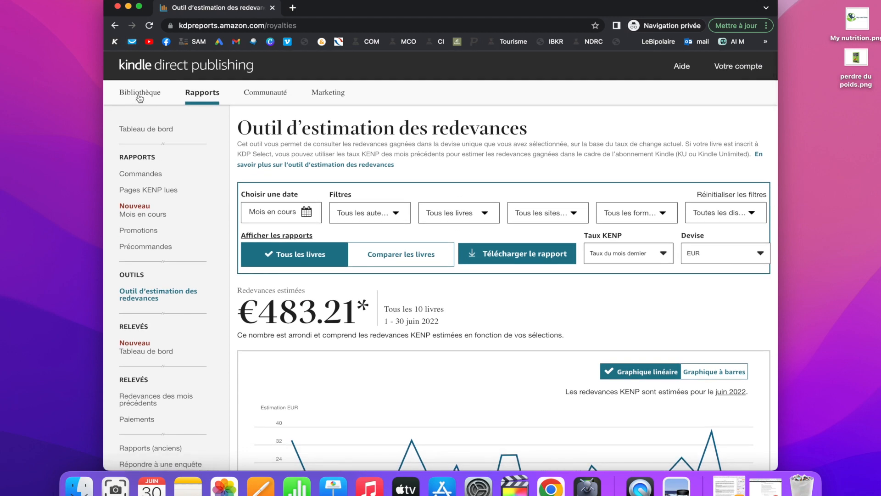
Return to the book library and start creating a new Kindle ebook
{"action": "left_click", "coordinate": [139, 97]}
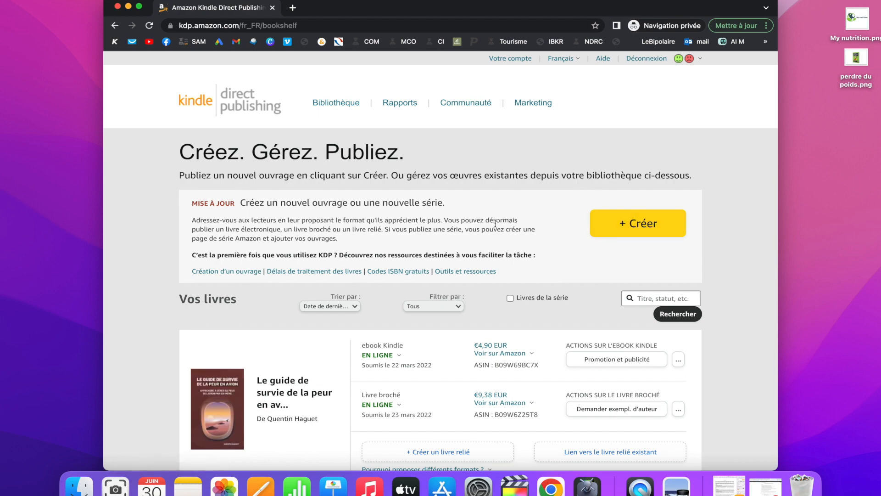
{"action": "scroll", "coordinate": [500, 224], "scroll_direction": "down", "scroll_amount": 15}
{"action": "scroll", "coordinate": [494, 222], "scroll_direction": "up", "scroll_amount": 20}
{"action": "left_click", "coordinate": [644, 229]}
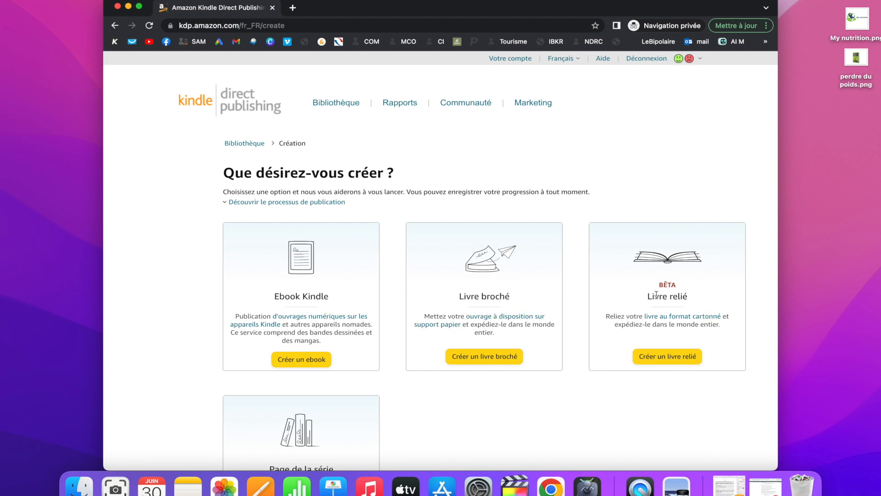
{"action": "scroll", "coordinate": [362, 287], "scroll_direction": "down", "scroll_amount": 5}
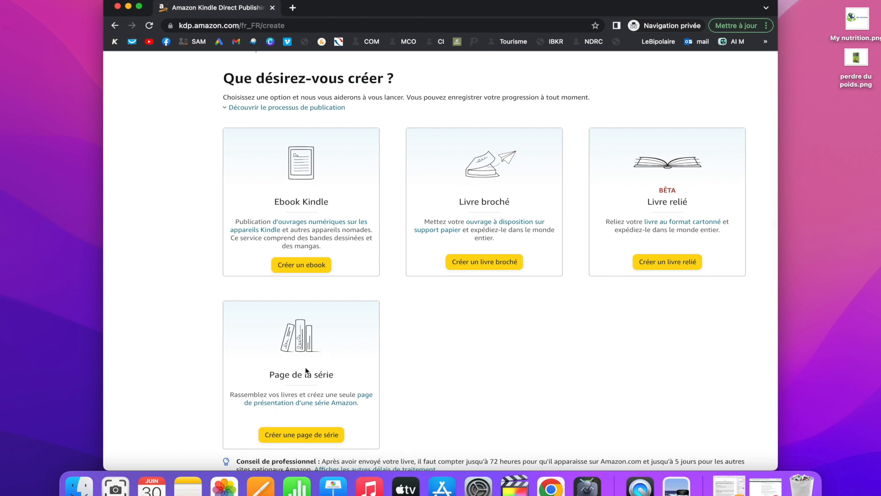
{"action": "scroll", "coordinate": [301, 323], "scroll_direction": "up", "scroll_amount": 4}
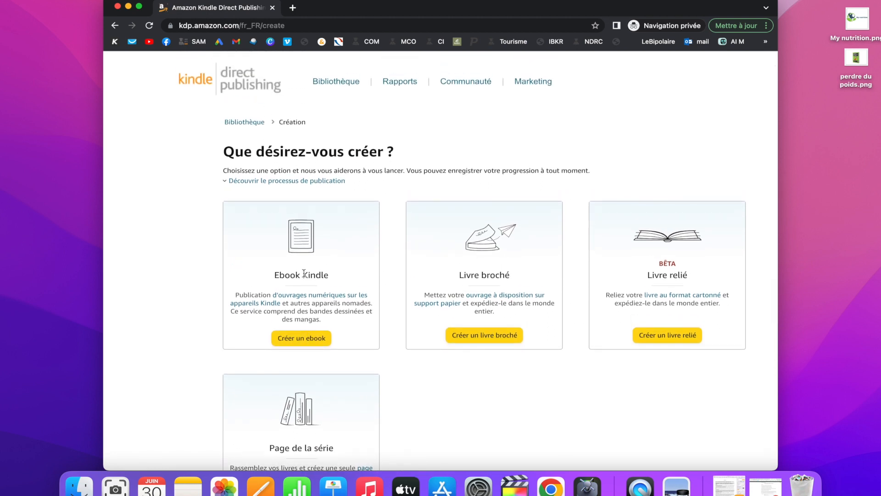
{"action": "left_click", "coordinate": [303, 341]}
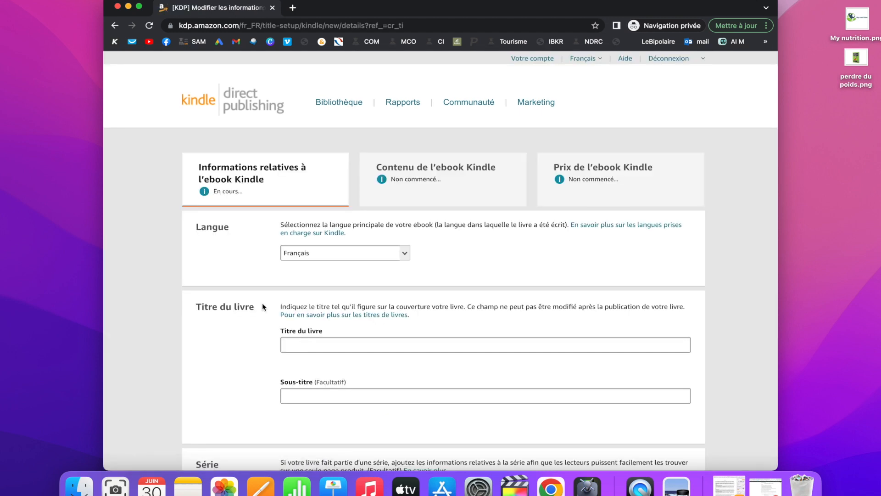
Enter "Mot clef principal : bénéfice du livre - freins" as the book title
{"action": "scroll", "coordinate": [241, 259], "scroll_direction": "down", "scroll_amount": 2}
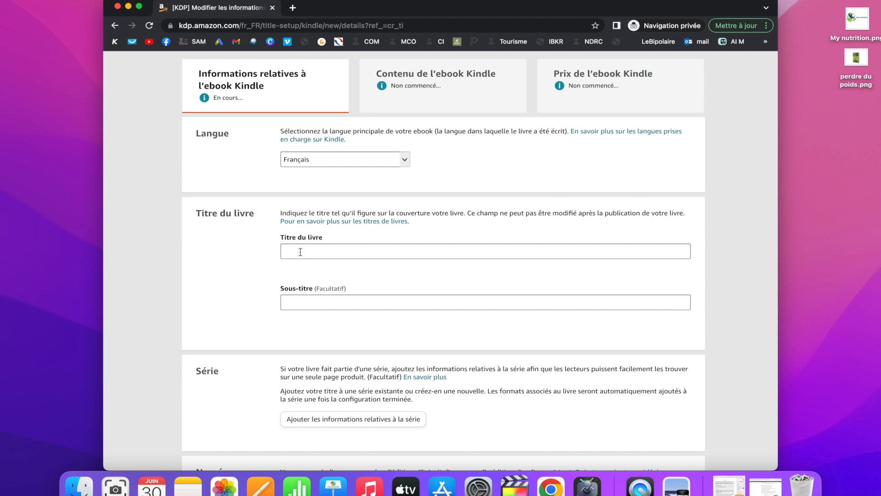
{"action": "left_click", "coordinate": [309, 252]}
{"action": "type", "text": "M"}
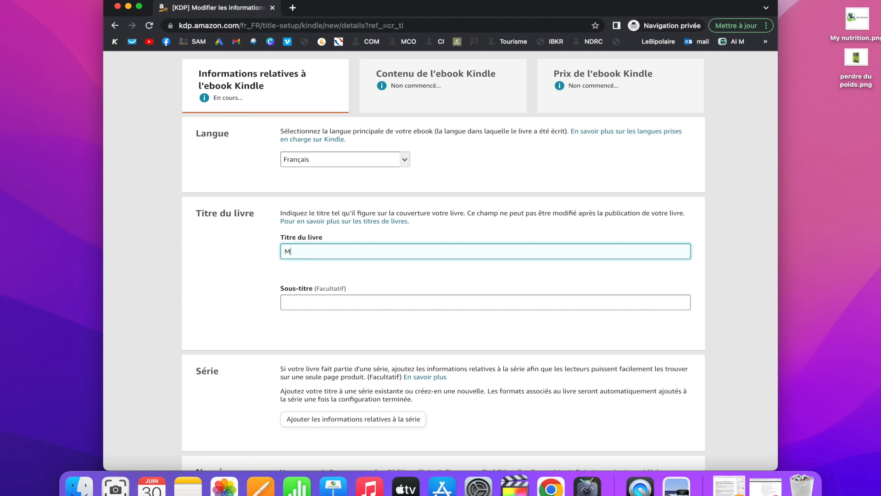
{"action": "type", "text": "ot clef prinic"}
{"action": "type", "text": "pal"}
{"action": "key", "text": "BackSpace"}
{"action": "key", "text": "BackSpace"}
{"action": "key", "text": "BackSpace"}
{"action": "key", "text": "BackSpace"}
{"action": "type", "text": "cipal : bénéfice du l"}
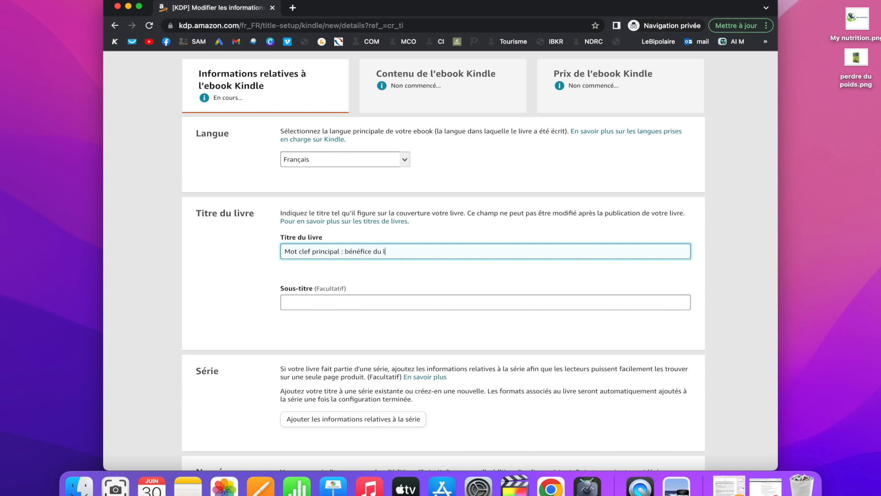
{"action": "type", "text": "ivre - freins"}
Replace the book title with "Peur de l'avion : prendre l'avion sans aucune crainte"
{"action": "left_click", "coordinate": [301, 301]}
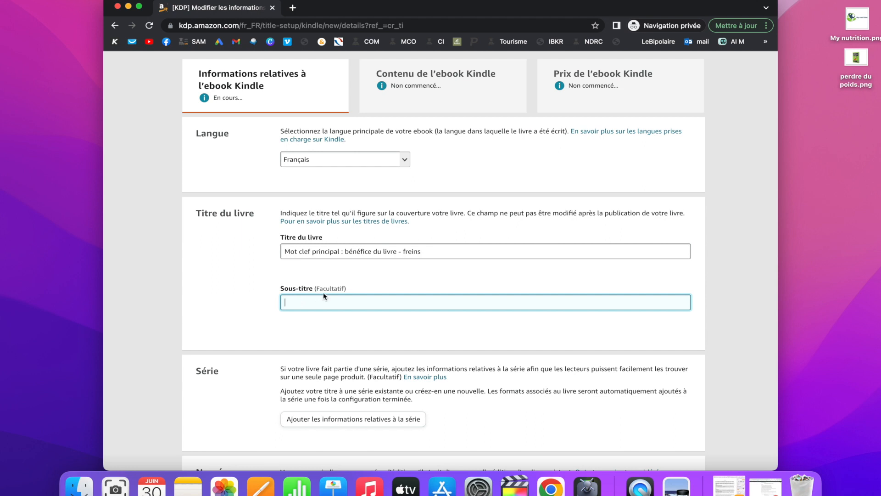
{"action": "left_click", "coordinate": [445, 252]}
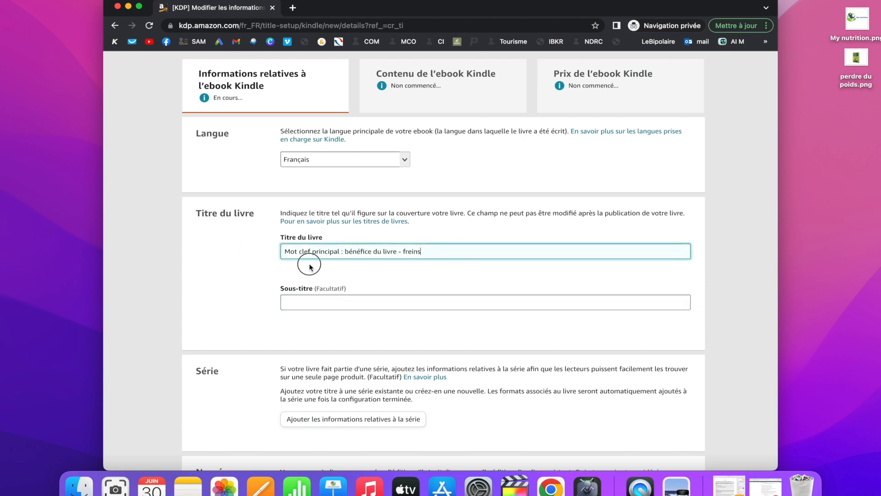
{"action": "left_click_drag", "start_coordinate": [275, 254], "coordinate": [276, 251]}
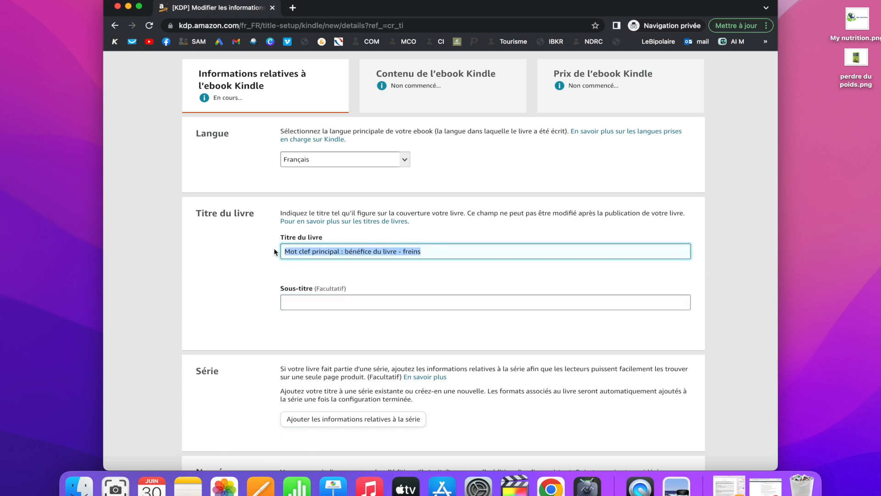
{"action": "type", "text": "Peur de l'avi"}
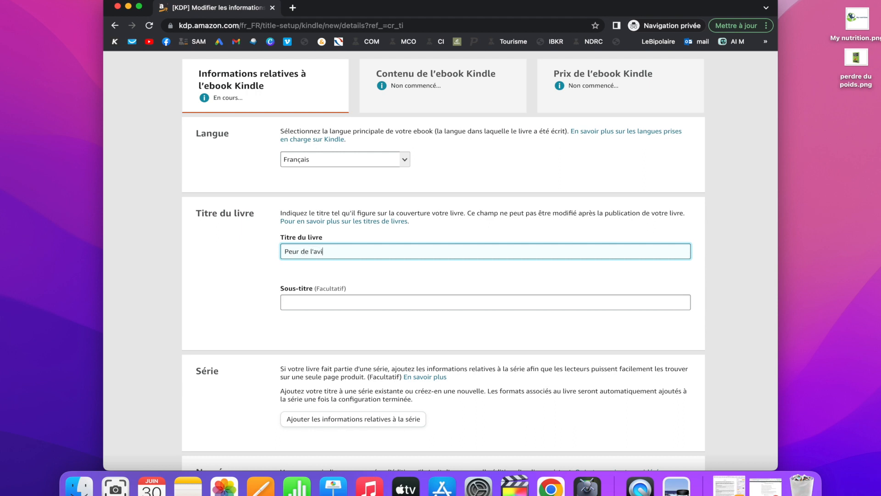
{"action": "type", "text": "on : prendre l'avion sans aucune crainte"}
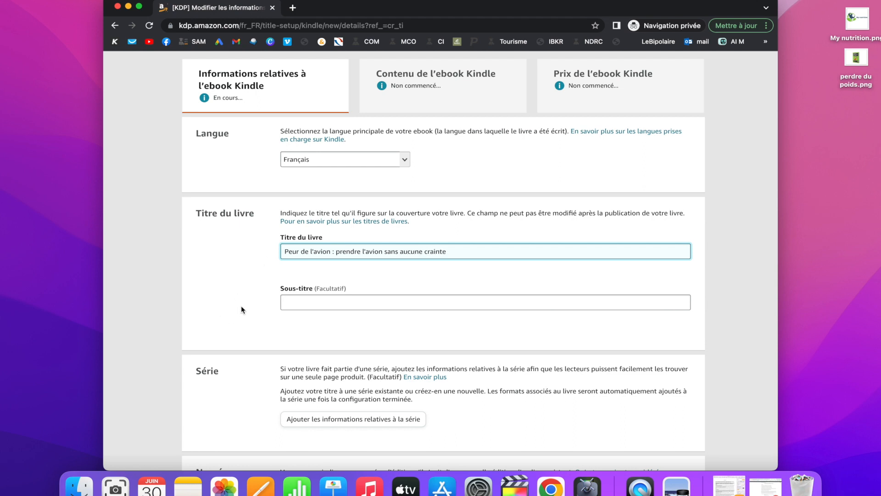
Enter the subtitle "Apprendre à gérer sa peur de l'avion par soi même"
{"action": "left_click", "coordinate": [296, 301]}
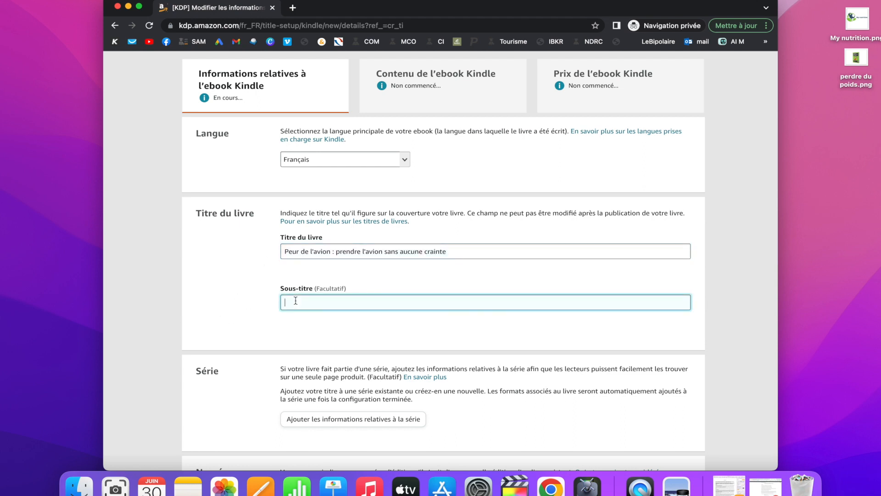
{"action": "type", "text": "Apprendre à gérer sa peur d l"}
{"action": "key", "text": "BackSpace"}
{"action": "type", "text": "l'avion par moi"}
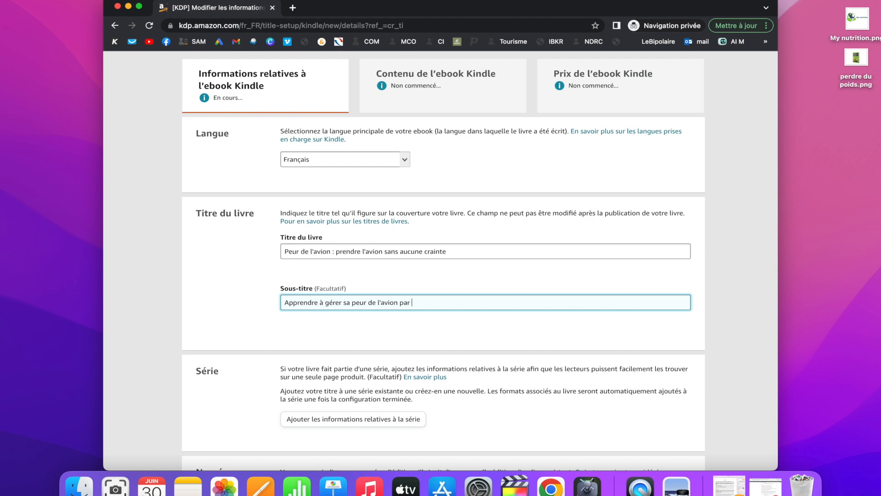
{"action": "key", "text": "BackSpace"}
{"action": "key", "text": "BackSpace"}
{"action": "key", "text": "BackSpace"}
{"action": "key", "text": "BackSpace"}
{"action": "type", "text": "soi même"}
{"action": "left_click", "coordinate": [241, 302]}
Fill in the main author's first name and last name, leaving series and edition number empty
{"action": "scroll", "coordinate": [241, 302], "scroll_direction": "down", "scroll_amount": 5}
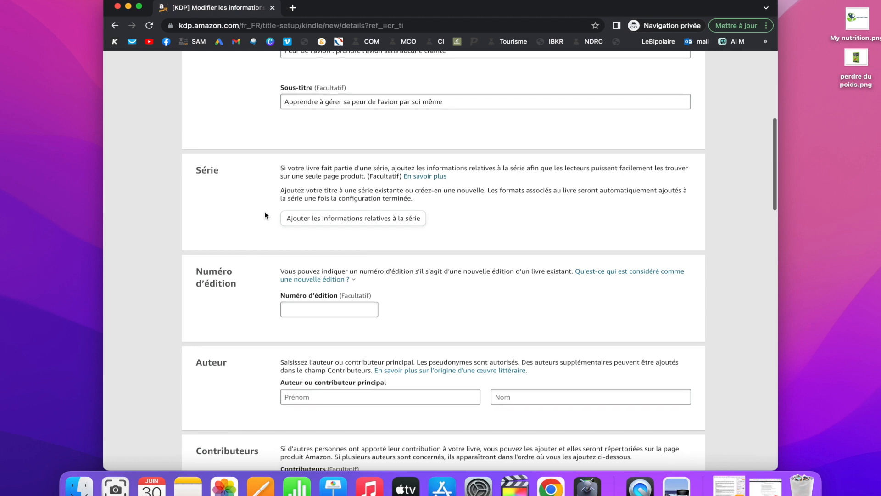
{"action": "scroll", "coordinate": [264, 211], "scroll_direction": "down", "scroll_amount": 5}
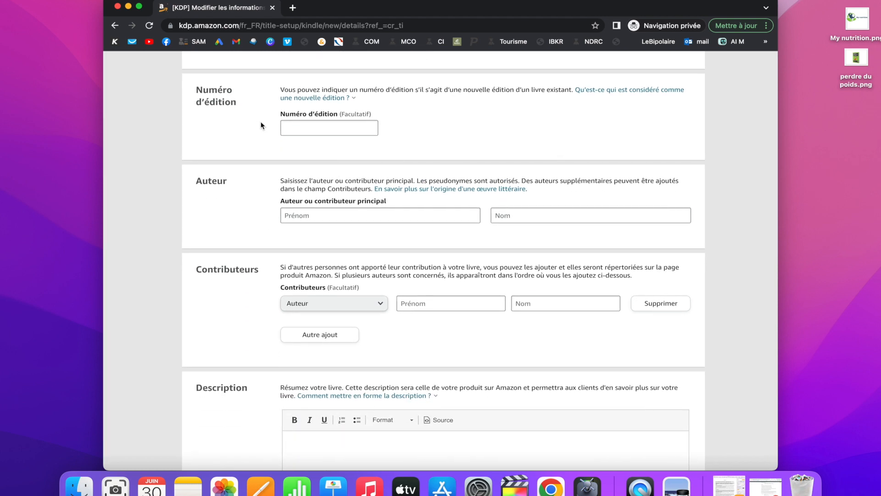
{"action": "scroll", "coordinate": [261, 126], "scroll_direction": "down", "scroll_amount": 2}
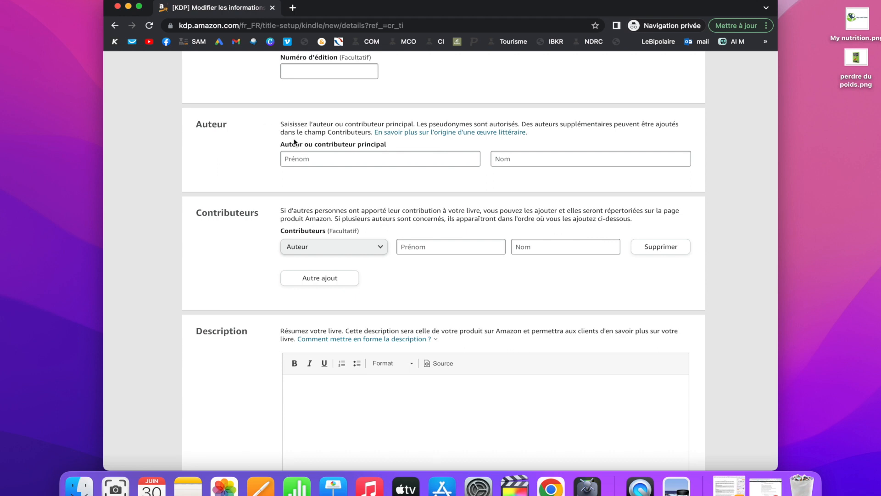
{"action": "left_click", "coordinate": [299, 161]}
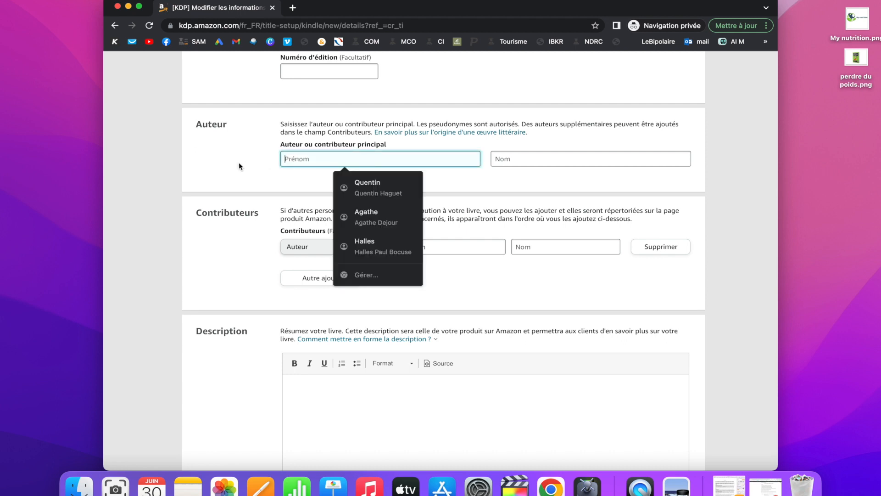
{"action": "type", "text": "Quentin"}
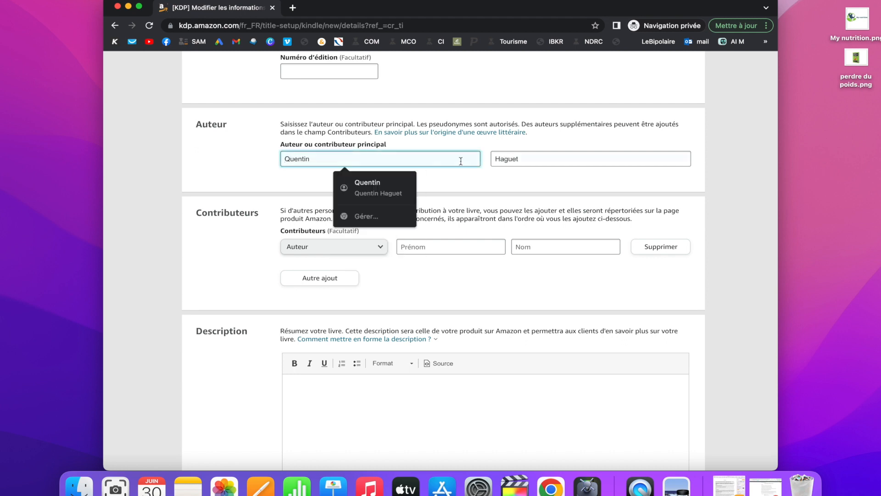
{"action": "left_click", "coordinate": [517, 160]}
{"action": "type", "text": "Haguet"}
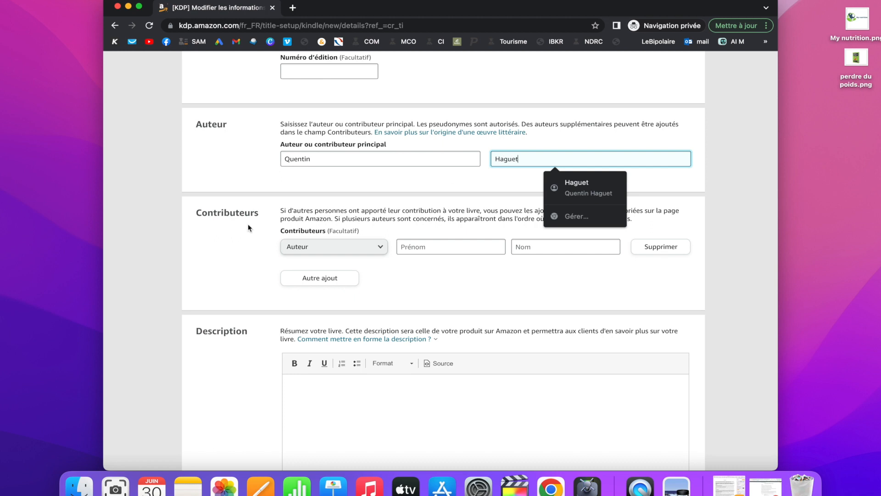
{"action": "left_click", "coordinate": [239, 173]}
Write the book description as three dashed lines: "quatrième de couverture", "sommaire" and "a propos de l'auteur"
{"action": "scroll", "coordinate": [246, 237], "scroll_direction": "down", "scroll_amount": 3}
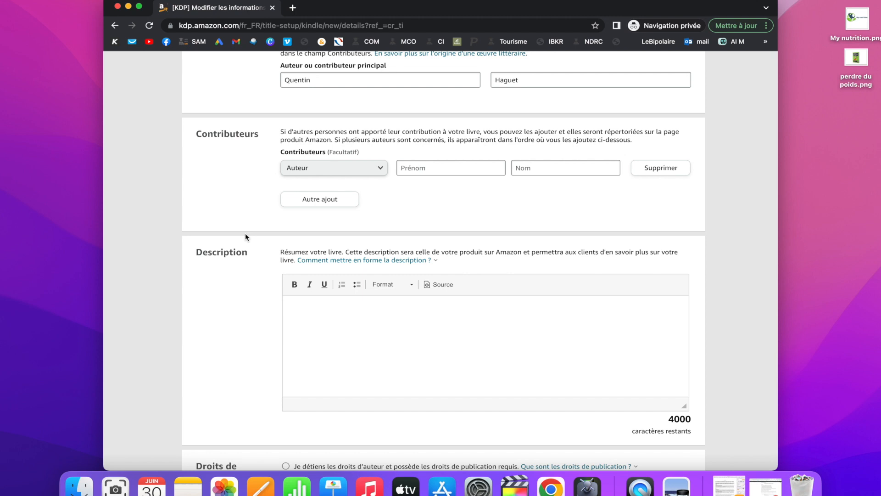
{"action": "scroll", "coordinate": [245, 237], "scroll_direction": "down", "scroll_amount": 3}
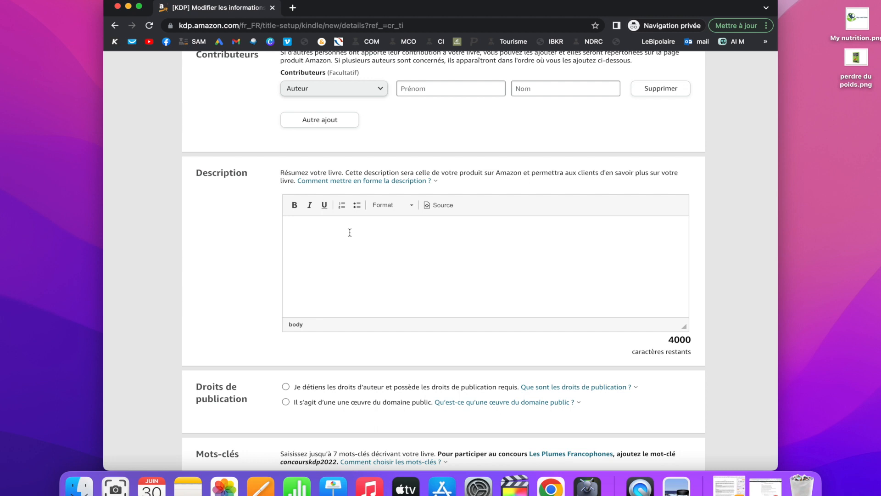
{"action": "type", "text": "- quatrième de couverture"}
{"action": "key", "text": "Return"}
{"action": "type", "text": "- sommaire"}
{"action": "key", "text": "Return"}
{"action": "type", "text": "- a propos"}
{"action": "key", "text": "BackSpace"}
{"action": "key", "text": "BackSpace"}
{"action": "type", "text": "os"}
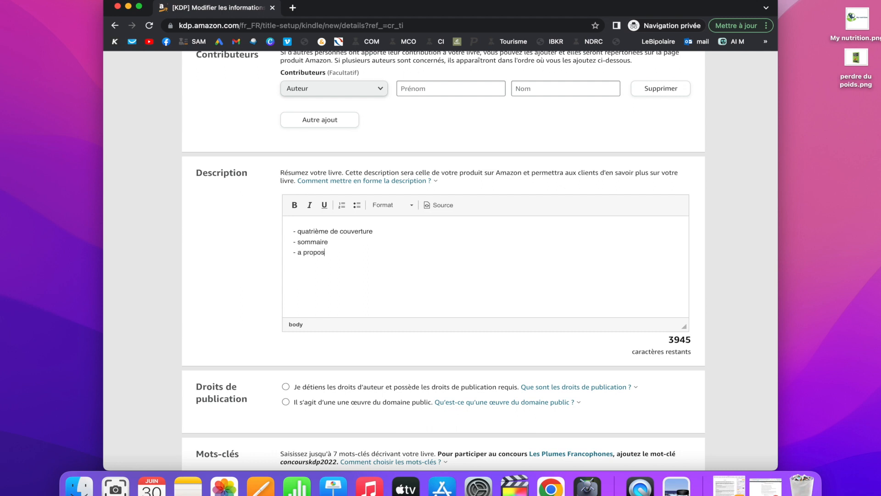
{"action": "type", "text": " de l'auteur"}
{"action": "left_click_drag", "start_coordinate": [362, 253], "coordinate": [287, 229]}
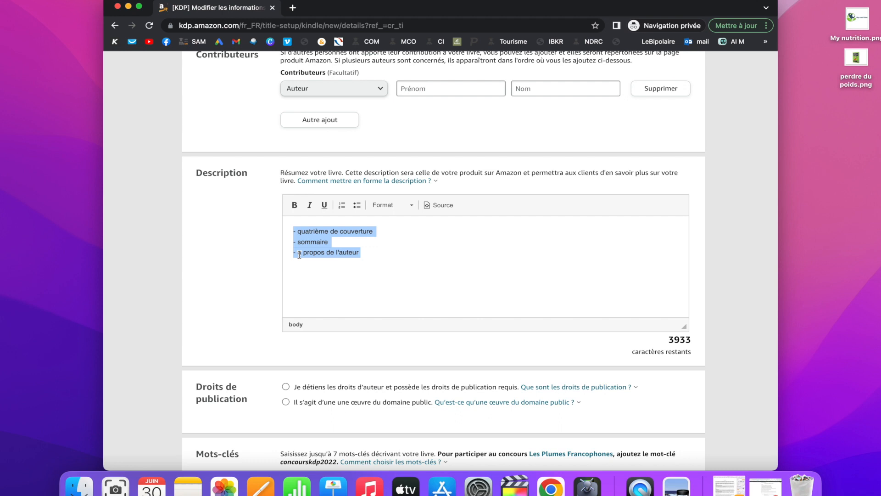
{"action": "left_click", "coordinate": [240, 305]}
Declare ownership of the copyright and the required publishing rights for the ebook
{"action": "scroll", "coordinate": [240, 308], "scroll_direction": "down", "scroll_amount": 3}
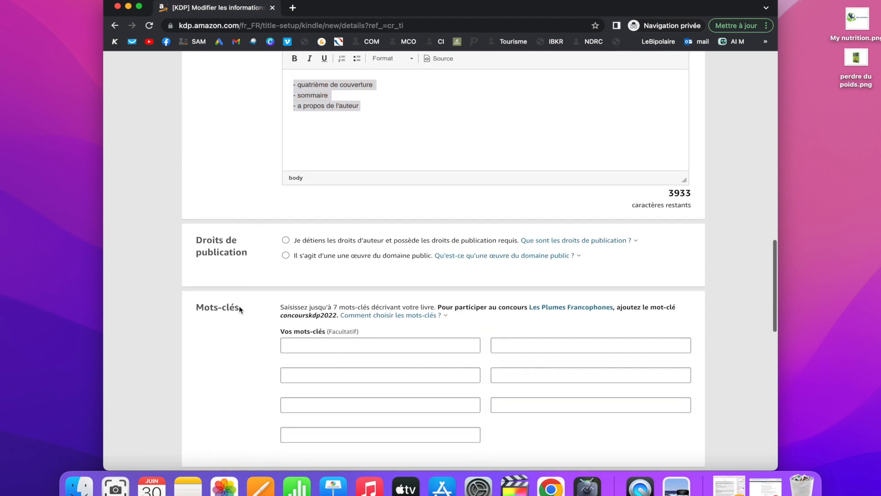
{"action": "scroll", "coordinate": [240, 307], "scroll_direction": "down", "scroll_amount": 1}
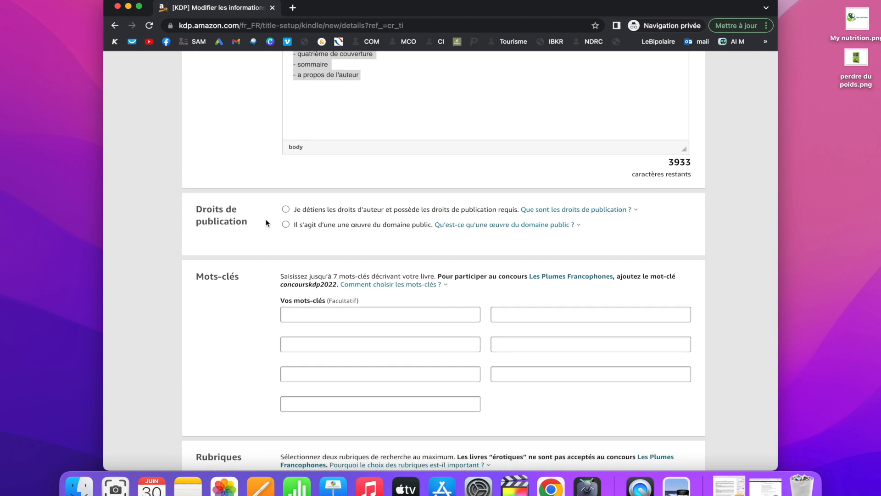
{"action": "left_click", "coordinate": [286, 210]}
Set the ebook's category to Non-fiction > Commerce et Économie > Général and save the selection
{"action": "scroll", "coordinate": [272, 231], "scroll_direction": "down", "scroll_amount": 4}
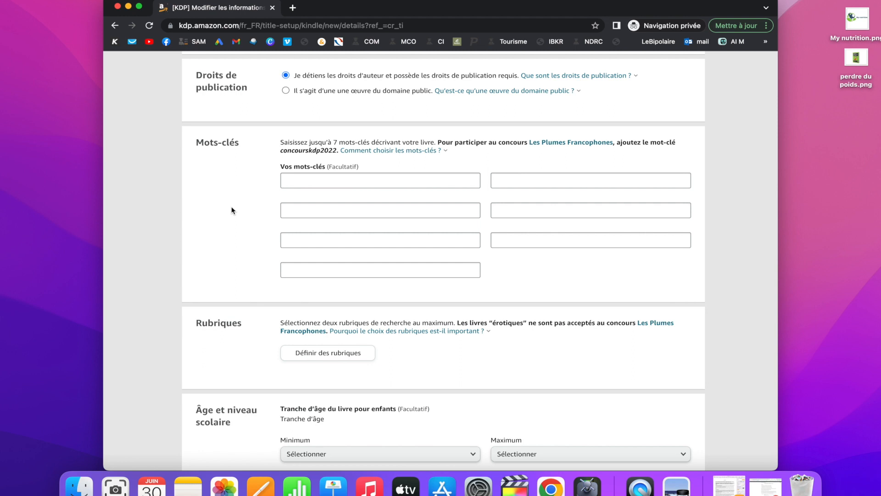
{"action": "scroll", "coordinate": [232, 210], "scroll_direction": "down", "scroll_amount": 4}
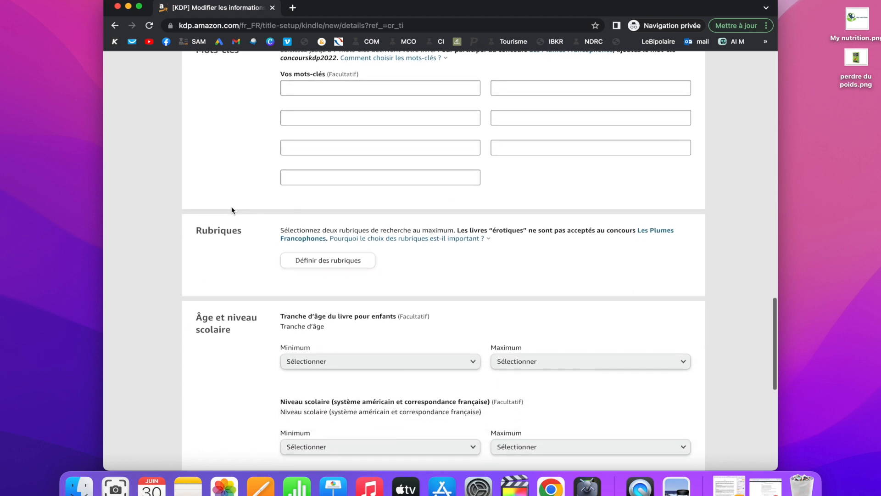
{"action": "scroll", "coordinate": [232, 210], "scroll_direction": "up", "scroll_amount": 2}
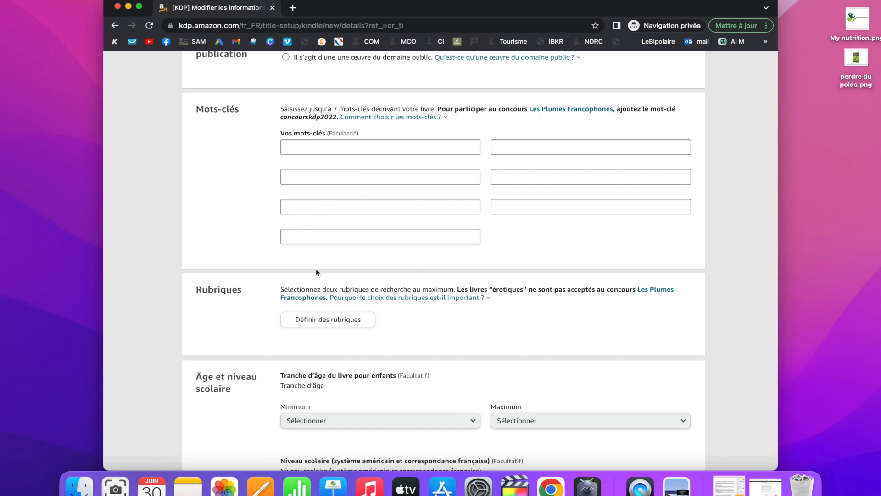
{"action": "scroll", "coordinate": [316, 268], "scroll_direction": "down", "scroll_amount": 5}
{"action": "left_click", "coordinate": [306, 200]}
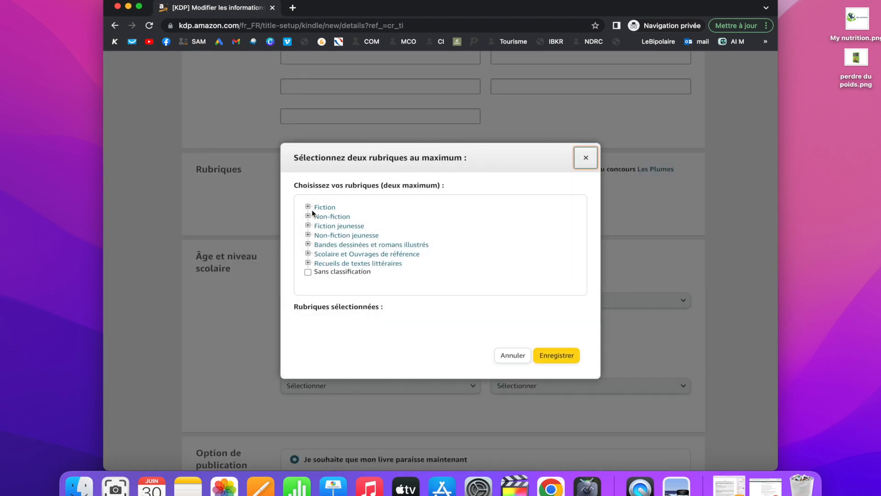
{"action": "left_click", "coordinate": [307, 207]}
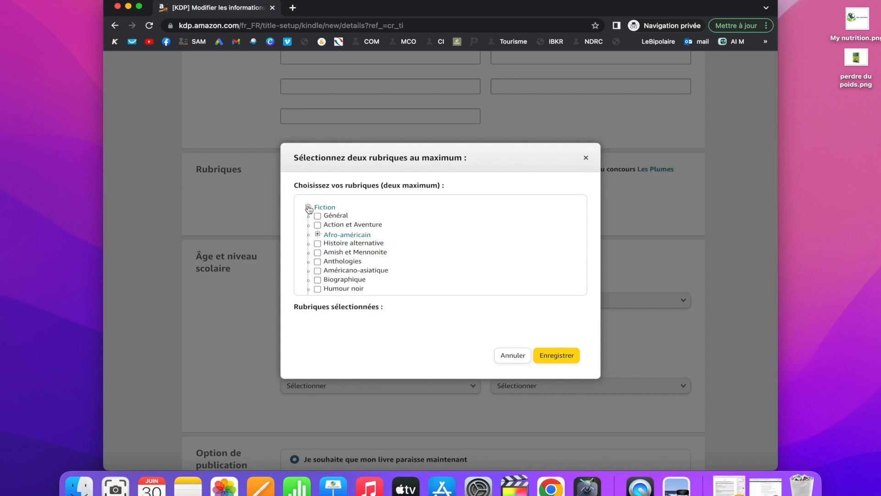
{"action": "left_click", "coordinate": [308, 207]}
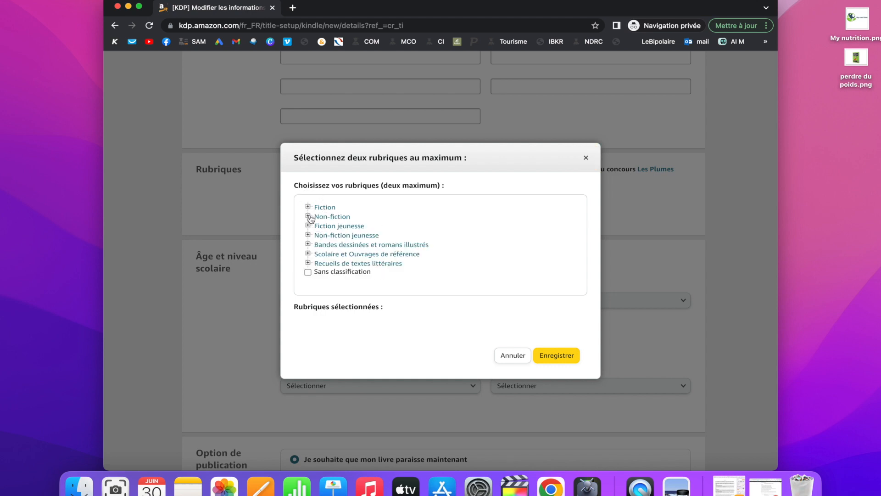
{"action": "left_click", "coordinate": [308, 216]}
{"action": "scroll", "coordinate": [328, 237], "scroll_direction": "down", "scroll_amount": 3}
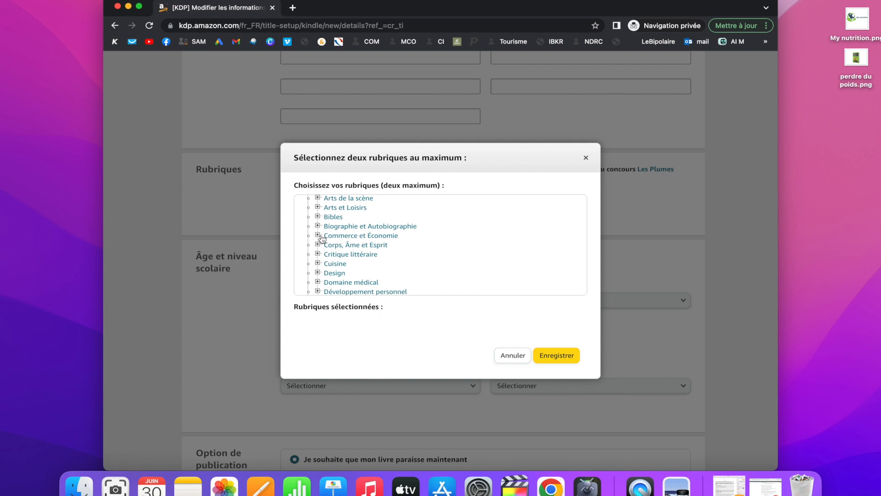
{"action": "left_click", "coordinate": [318, 236]}
{"action": "left_click", "coordinate": [327, 244]}
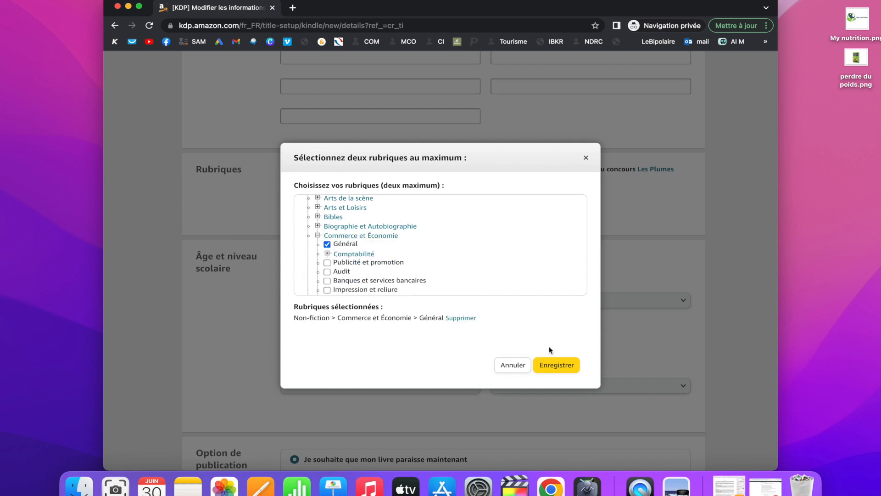
{"action": "left_click", "coordinate": [555, 361]}
Leave the age and grade ranges unset, keep immediate publication, and save the details to continue to the content stage
{"action": "scroll", "coordinate": [334, 269], "scroll_direction": "down", "scroll_amount": 5}
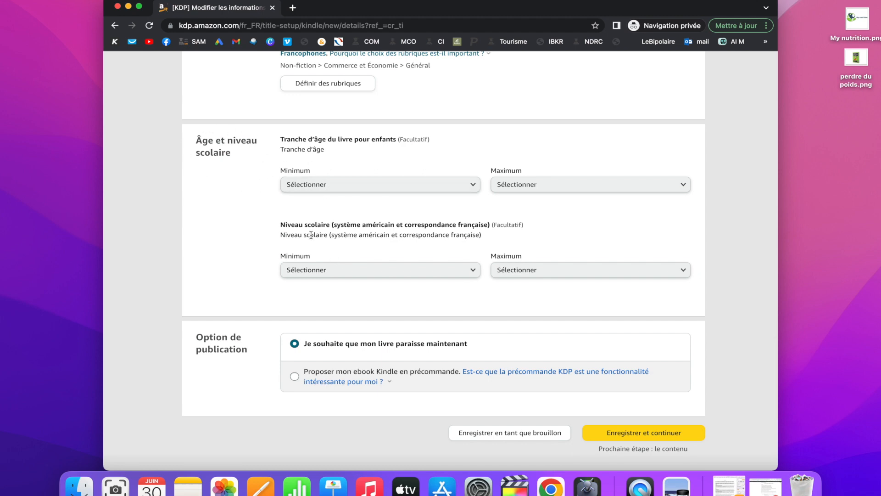
{"action": "scroll", "coordinate": [311, 235], "scroll_direction": "down", "scroll_amount": 5}
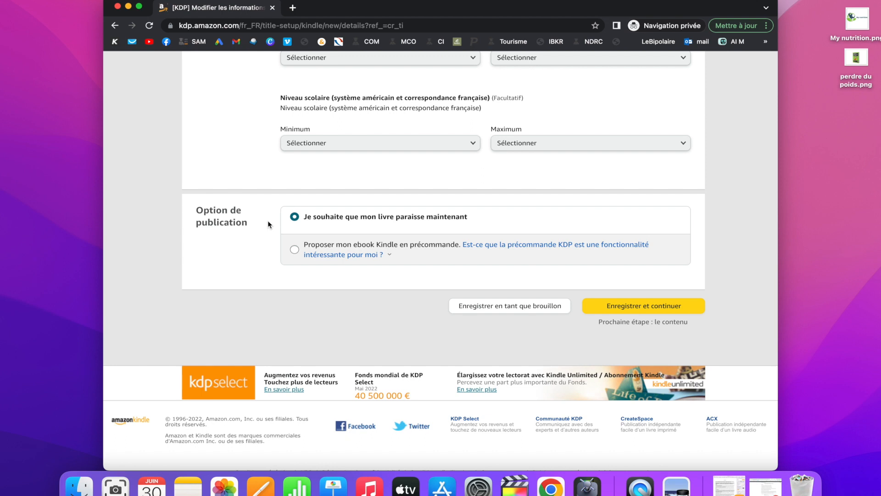
{"action": "left_click", "coordinate": [631, 307]}
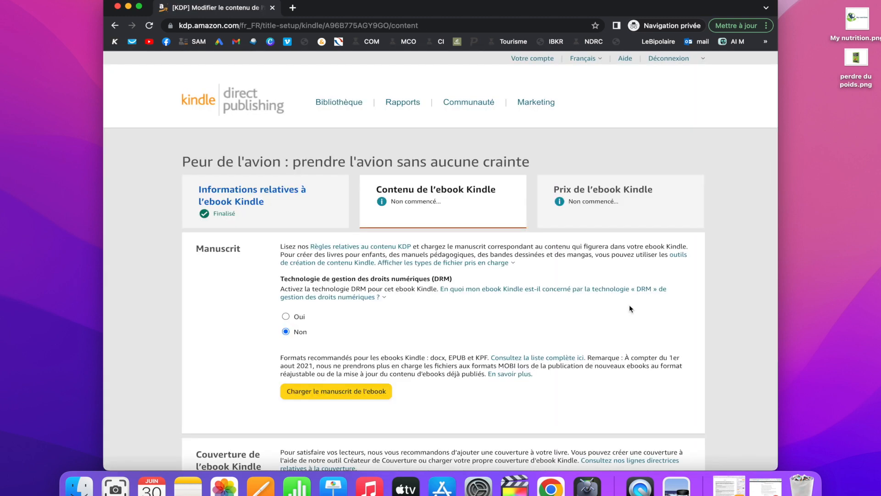
Look over the manuscript and cover sections, then open the 5euros.com site in a new browser tab
{"action": "scroll", "coordinate": [376, 305], "scroll_direction": "down", "scroll_amount": 5}
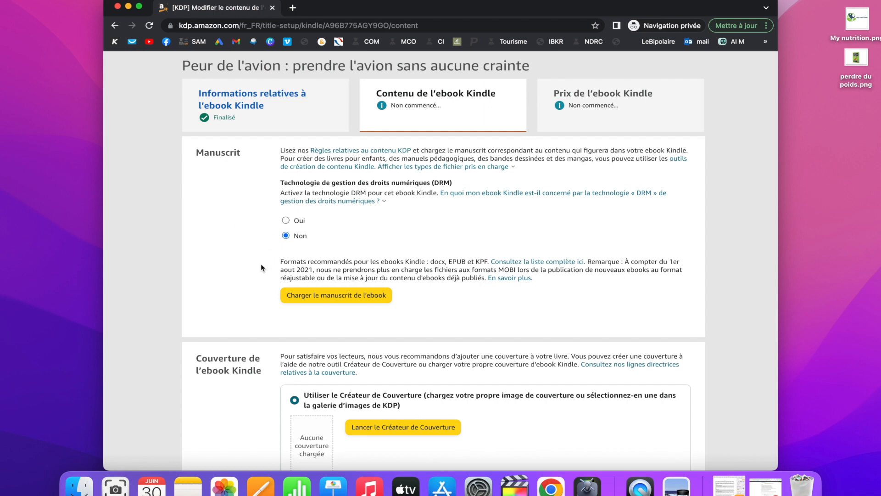
{"action": "scroll", "coordinate": [261, 265], "scroll_direction": "down", "scroll_amount": 3}
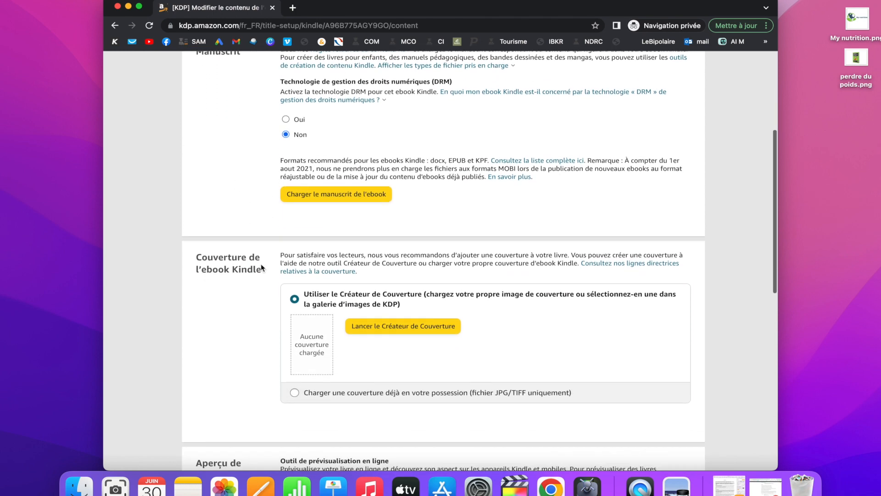
{"action": "scroll", "coordinate": [261, 264], "scroll_direction": "up", "scroll_amount": 3}
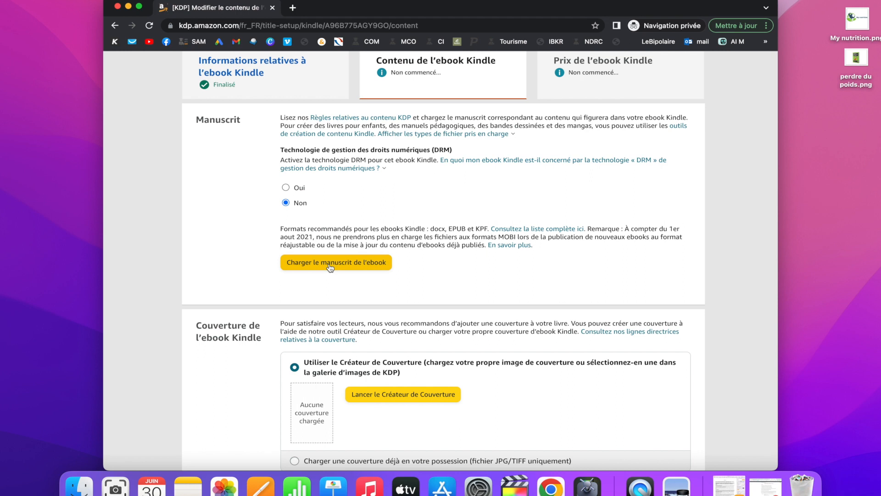
{"action": "left_click", "coordinate": [296, 9]}
{"action": "type", "text": "5 euros"}
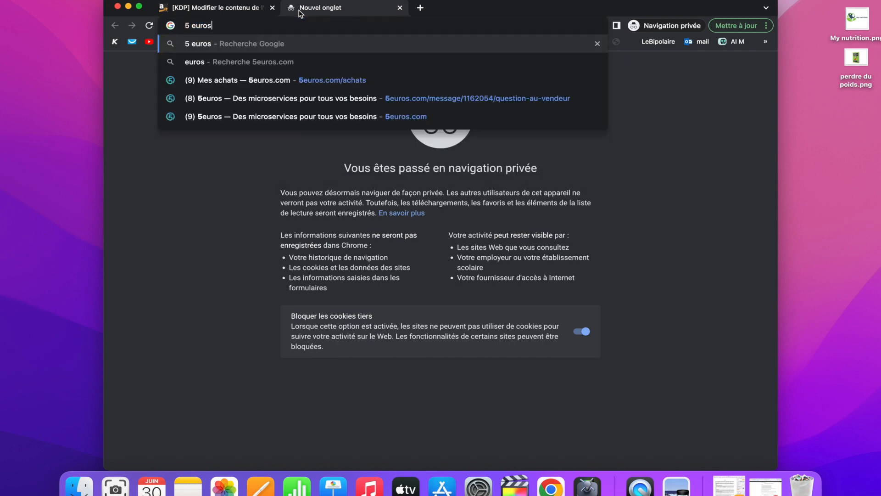
{"action": "key", "text": "Return"}
{"action": "left_click", "coordinate": [230, 161]}
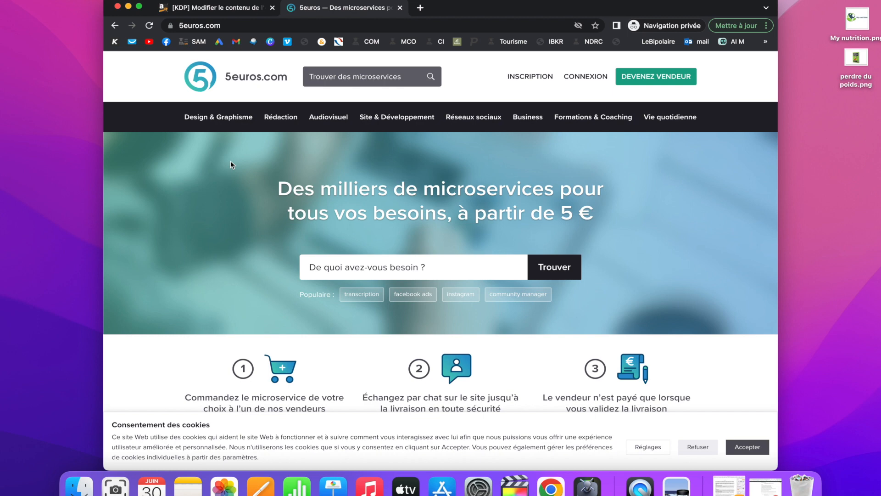
Search 5euros.com for "kpf" and look through the manuscript conversion microservices
{"action": "left_click", "coordinate": [321, 77]}
{"action": "type", "text": "kpf"}
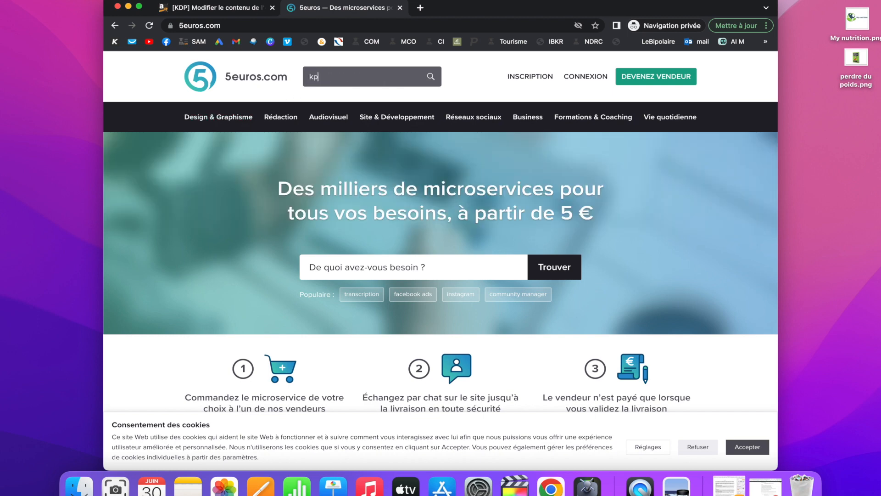
{"action": "key", "text": "Return"}
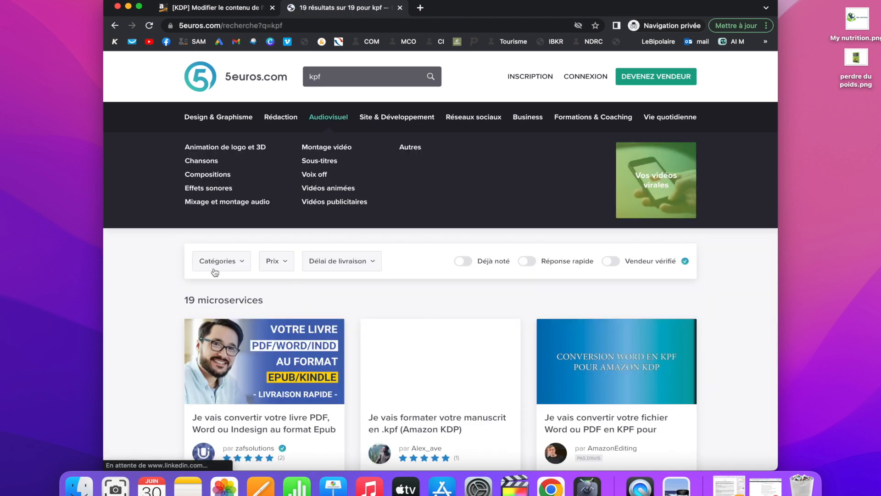
{"action": "scroll", "coordinate": [144, 359], "scroll_direction": "down", "scroll_amount": 4}
{"action": "scroll", "coordinate": [144, 358], "scroll_direction": "down", "scroll_amount": 1}
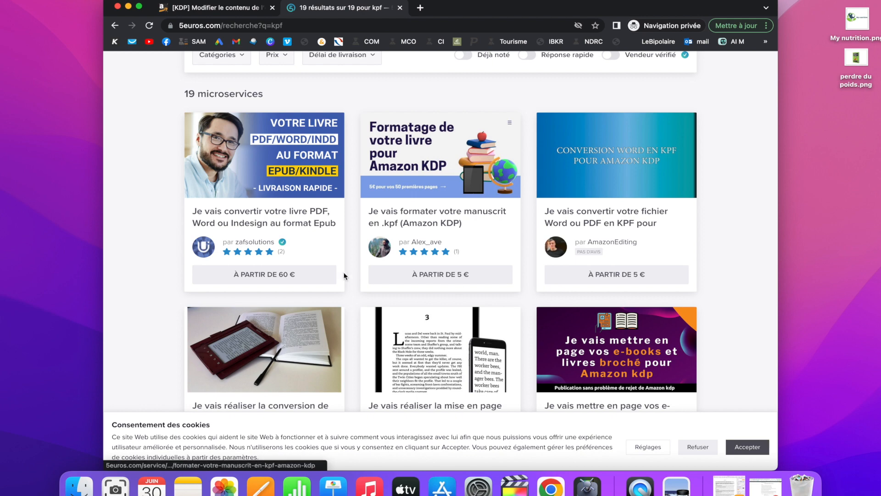
{"action": "scroll", "coordinate": [150, 227], "scroll_direction": "up", "scroll_amount": 3}
{"action": "scroll", "coordinate": [149, 227], "scroll_direction": "up", "scroll_amount": 2}
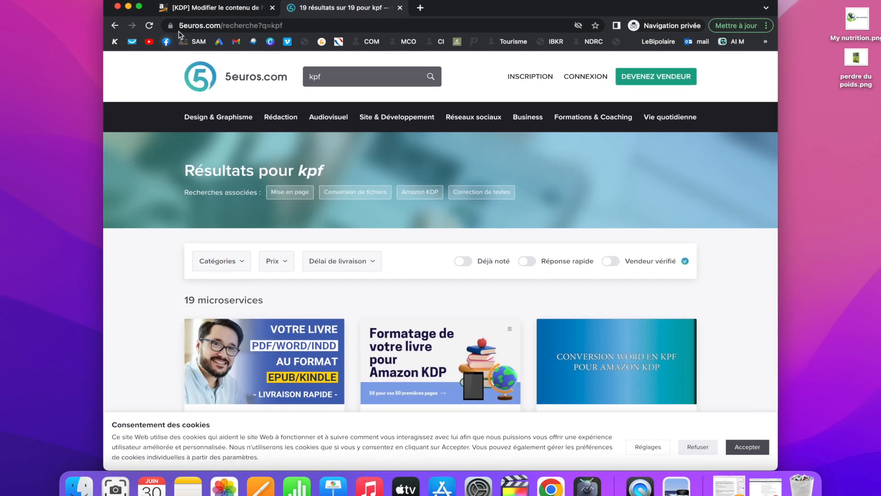
Return to the KDP content page and choose to upload an existing JPG/TIFF cover instead of using the Cover Creator
{"action": "left_click", "coordinate": [200, 10]}
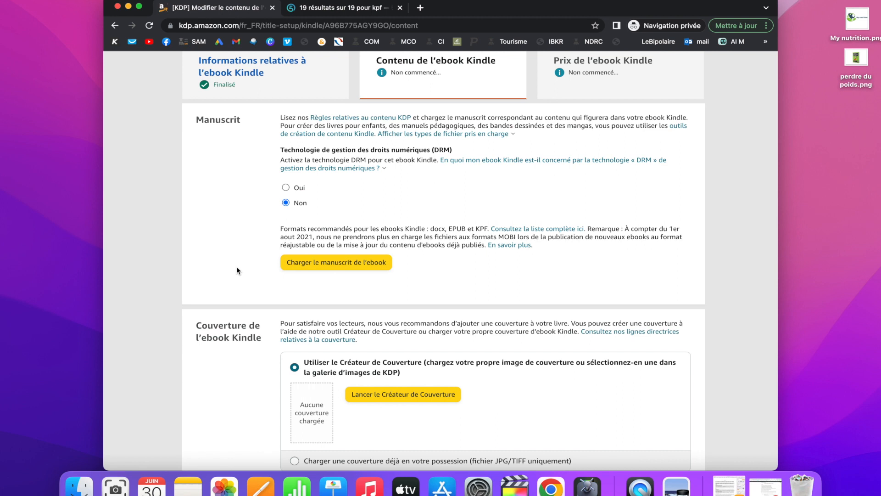
{"action": "scroll", "coordinate": [236, 271], "scroll_direction": "down", "scroll_amount": 5}
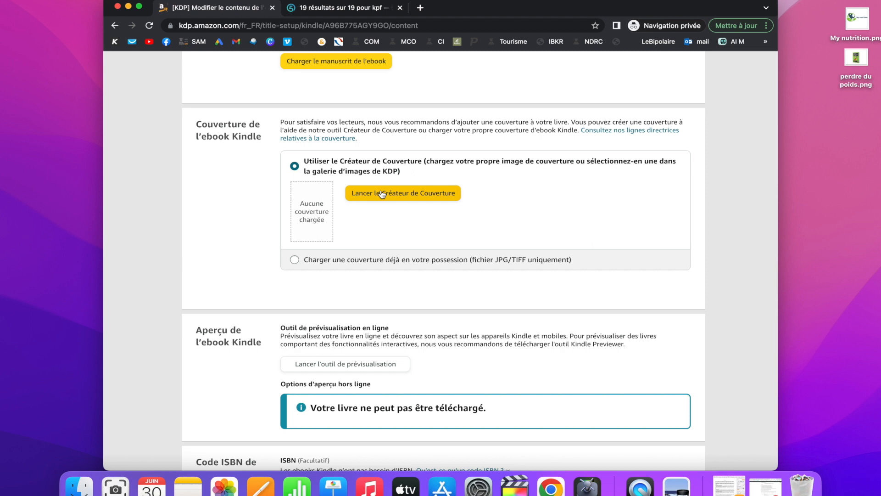
{"action": "left_click", "coordinate": [294, 259]}
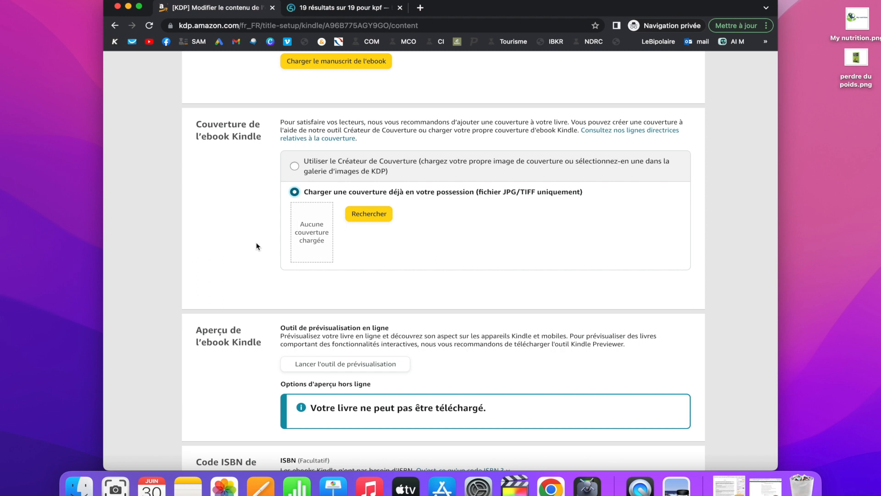
{"action": "left_click", "coordinate": [324, 8]}
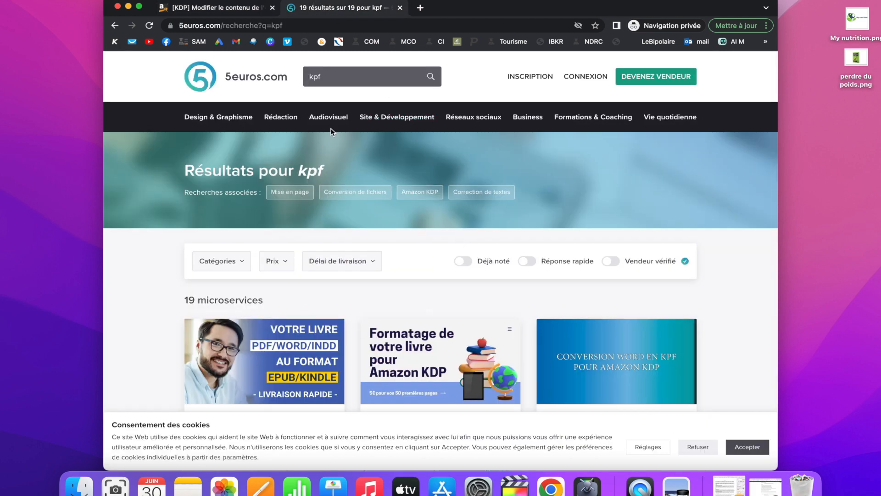
{"action": "left_click", "coordinate": [210, 12]}
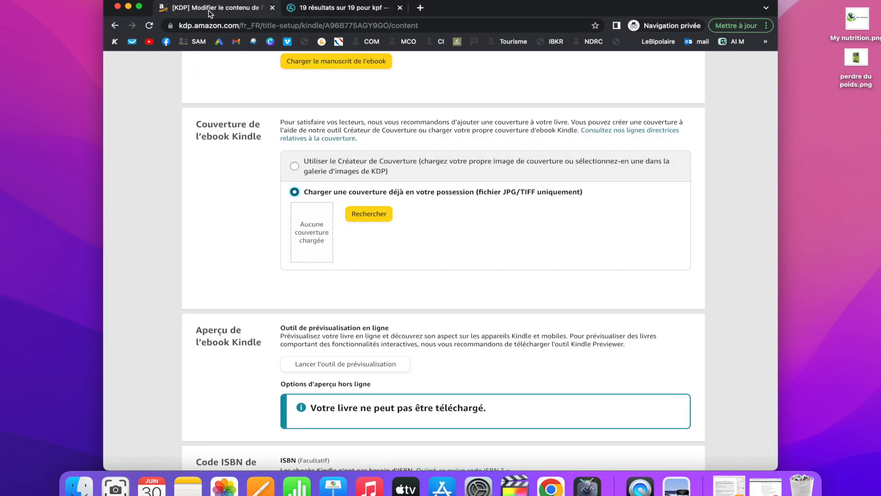
Leave the ISBN and publisher empty and try to save the ebook content and continue to the pricing stage
{"action": "scroll", "coordinate": [254, 257], "scroll_direction": "down", "scroll_amount": 2}
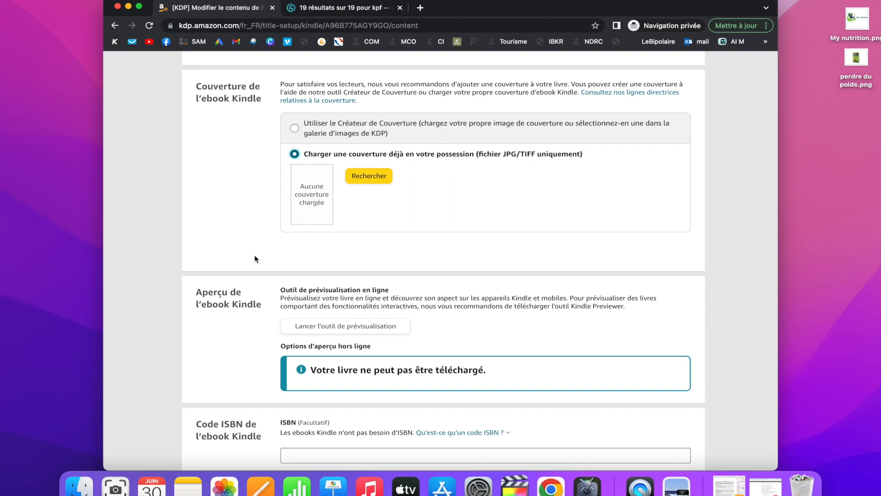
{"action": "scroll", "coordinate": [254, 256], "scroll_direction": "down", "scroll_amount": 5}
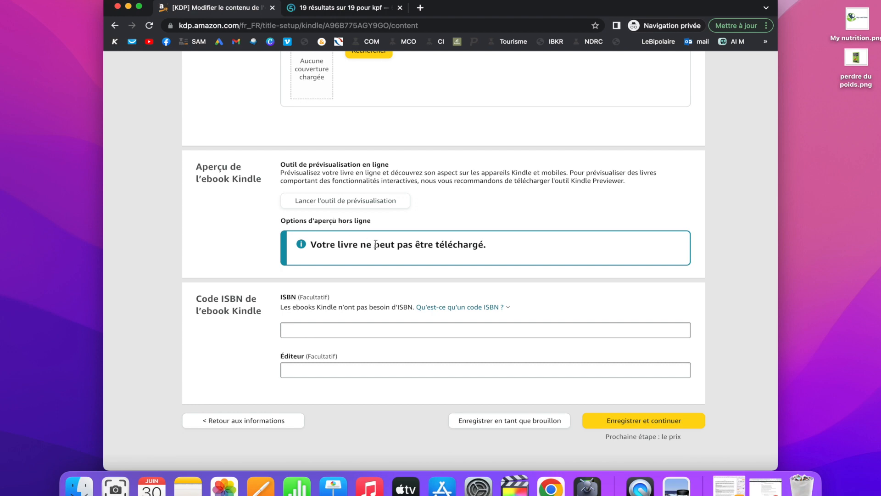
{"action": "scroll", "coordinate": [445, 235], "scroll_direction": "up", "scroll_amount": 10}
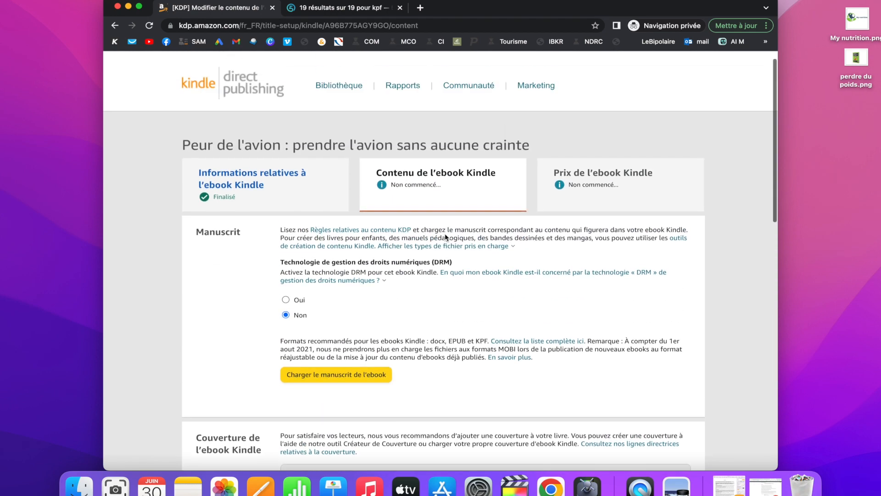
{"action": "scroll", "coordinate": [360, 330], "scroll_direction": "down", "scroll_amount": 5}
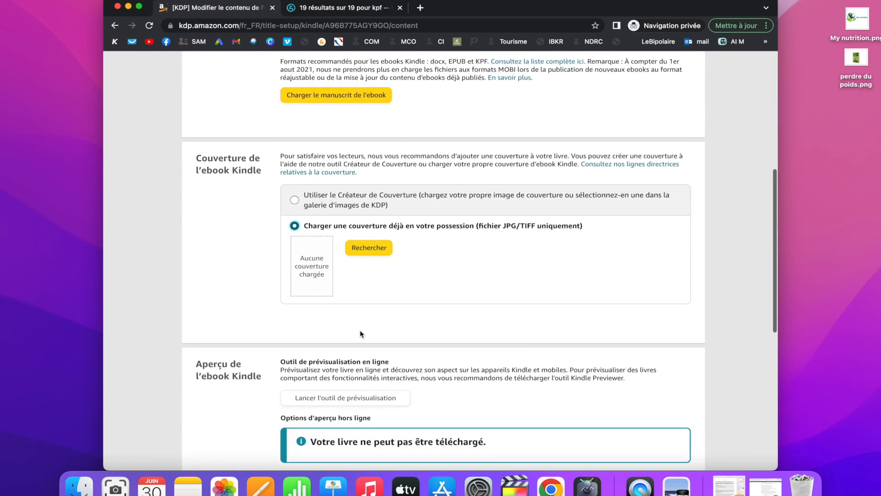
{"action": "scroll", "coordinate": [388, 311], "scroll_direction": "down", "scroll_amount": 7}
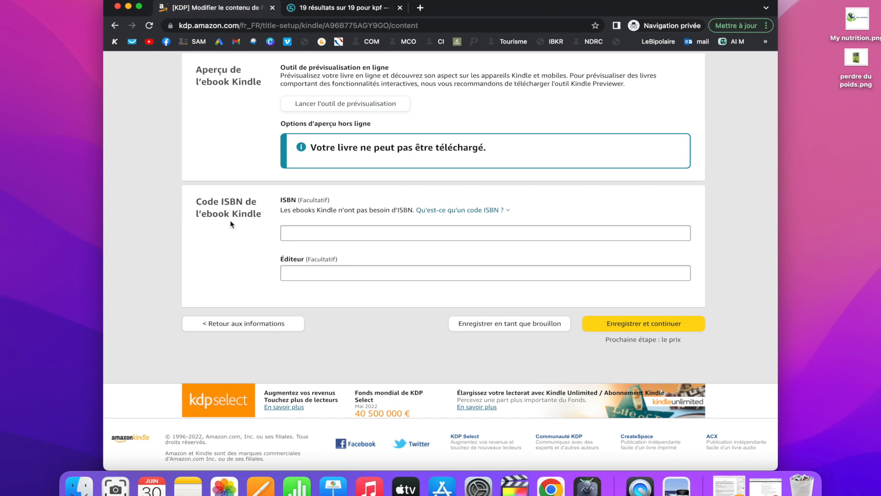
{"action": "left_click", "coordinate": [653, 326]}
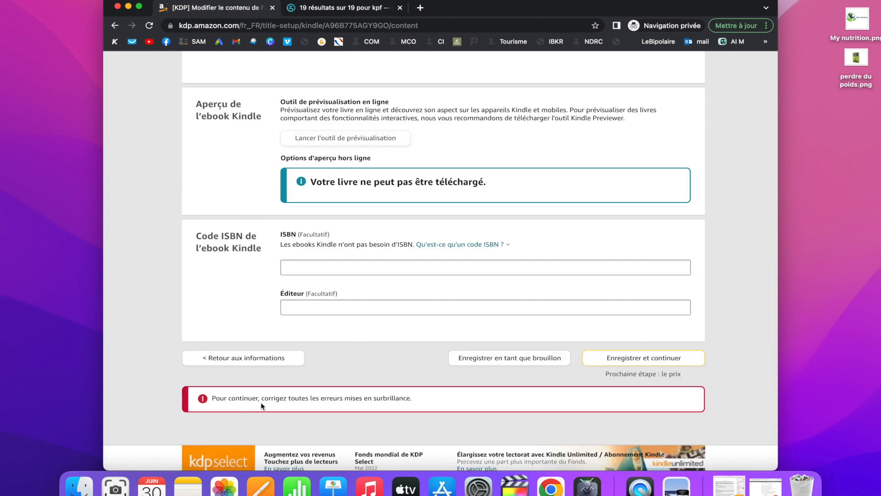
Examine the content page from manuscript to ISBN for the highlighted errors, and check the pricing stage's status
{"action": "scroll", "coordinate": [341, 321], "scroll_direction": "up", "scroll_amount": 15}
{"action": "scroll", "coordinate": [341, 322], "scroll_direction": "down", "scroll_amount": 3}
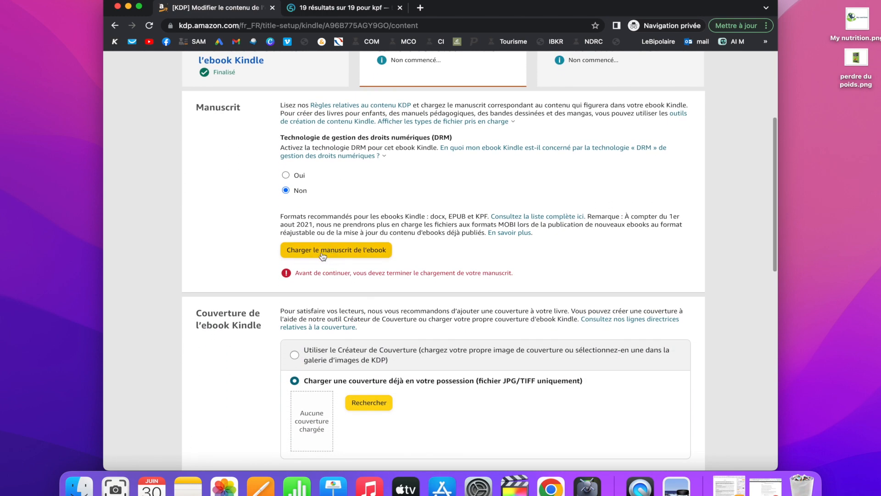
{"action": "scroll", "coordinate": [377, 269], "scroll_direction": "down", "scroll_amount": 1}
{"action": "scroll", "coordinate": [377, 269], "scroll_direction": "down", "scroll_amount": 3}
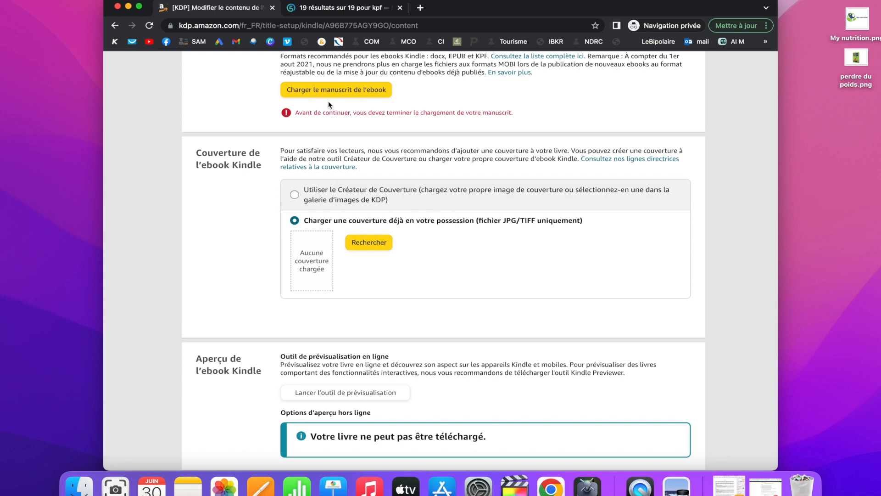
{"action": "scroll", "coordinate": [414, 269], "scroll_direction": "down", "scroll_amount": 6}
{"action": "scroll", "coordinate": [414, 271], "scroll_direction": "down", "scroll_amount": 1}
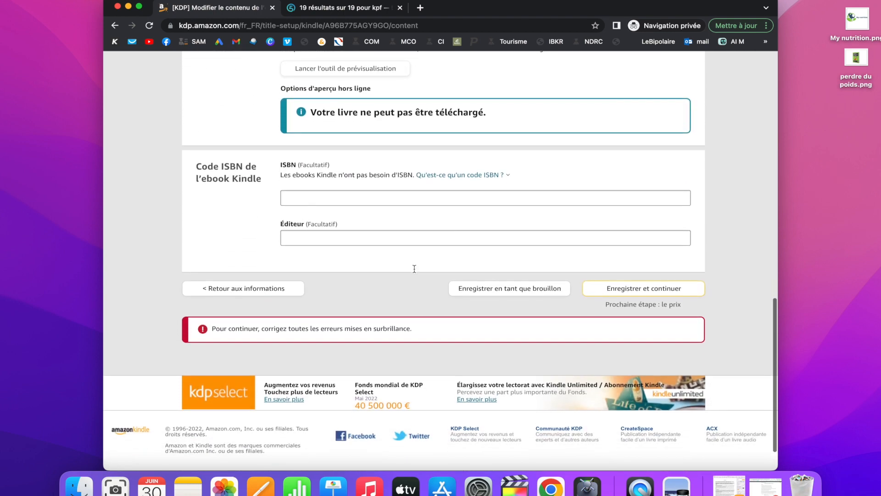
{"action": "scroll", "coordinate": [505, 230], "scroll_direction": "up", "scroll_amount": 20}
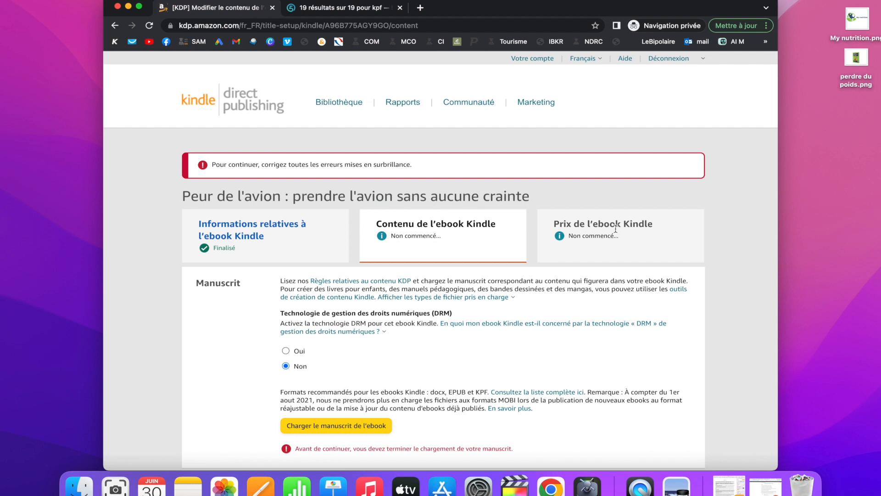
Leave the ebook content page without saving the changes and go to the KDP reports dashboard
{"action": "scroll", "coordinate": [488, 379], "scroll_direction": "down", "scroll_amount": 2}
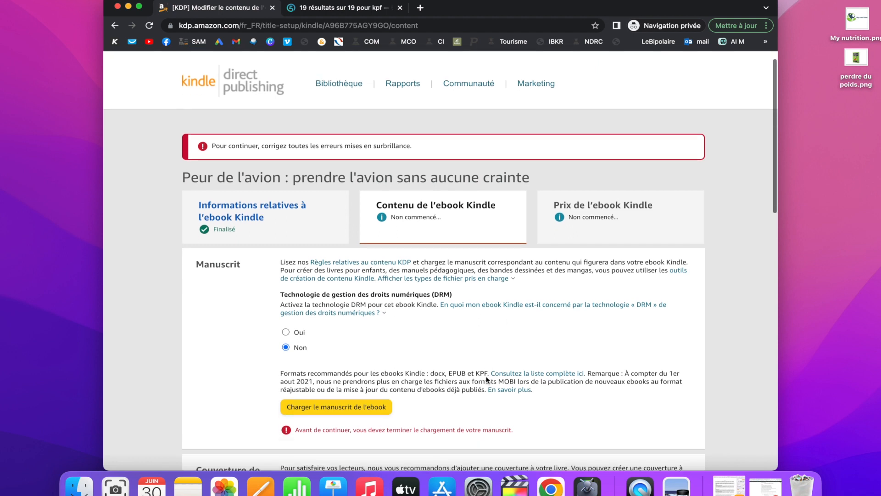
{"action": "scroll", "coordinate": [487, 379], "scroll_direction": "up", "scroll_amount": 2}
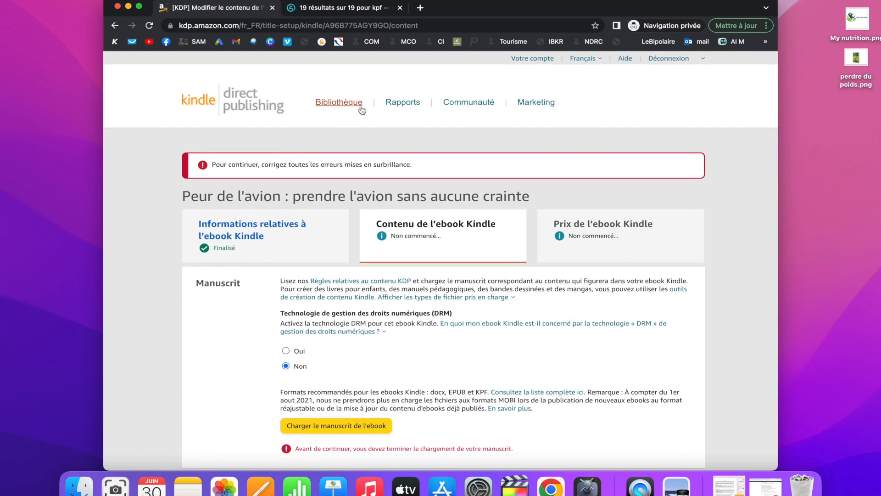
{"action": "left_click", "coordinate": [398, 107]}
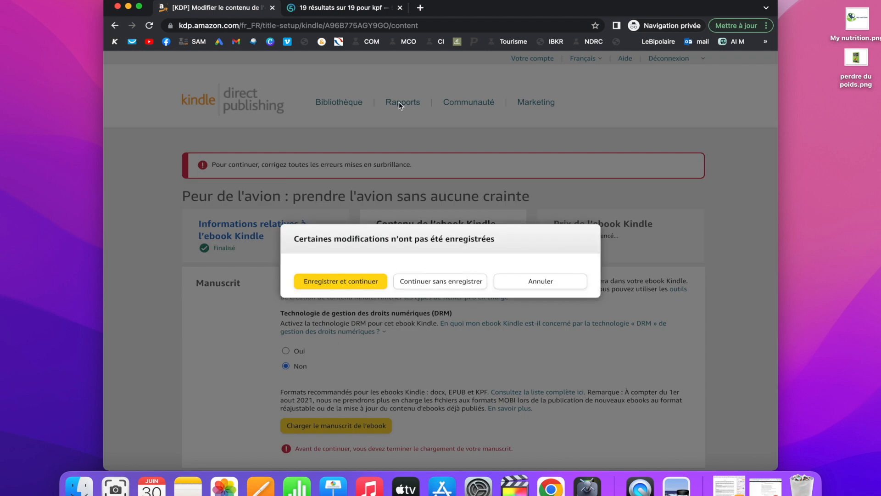
{"action": "left_click", "coordinate": [456, 283]}
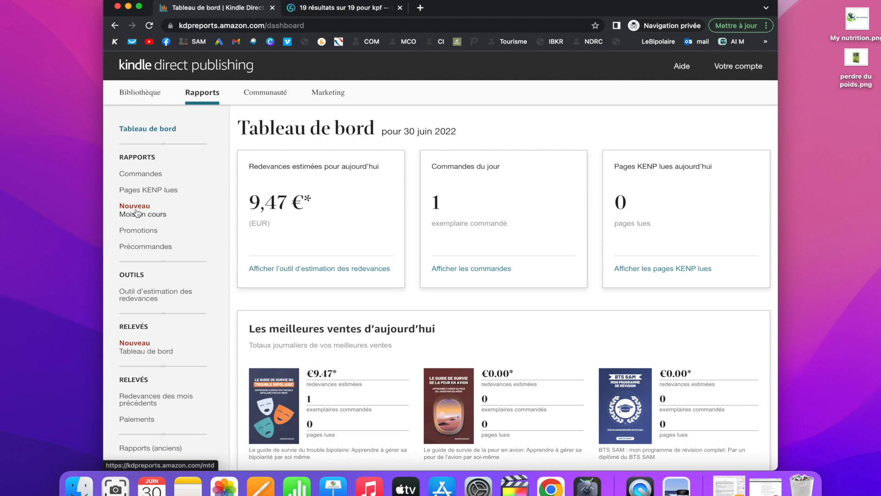
Open the royalty estimation tool and check the estimated royalties for all books in the current month
{"action": "left_click", "coordinate": [151, 290]}
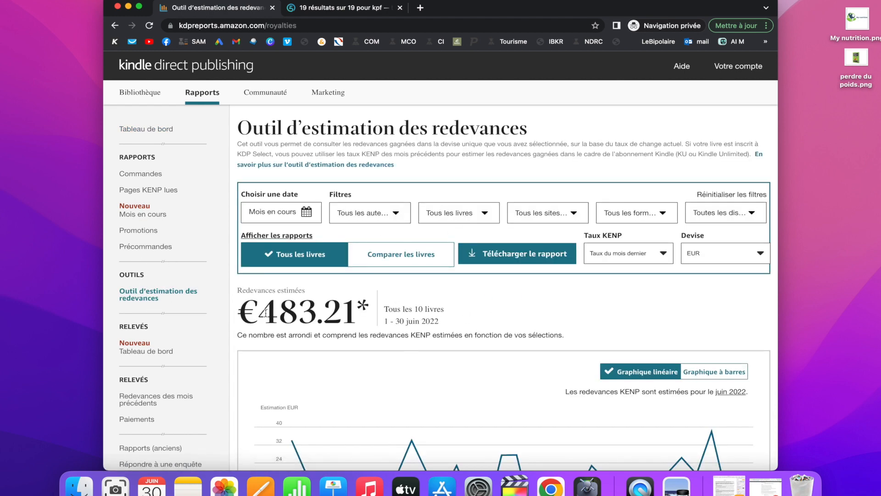
{"action": "left_click_drag", "start_coordinate": [240, 309], "coordinate": [358, 306]}
{"action": "left_click", "coordinate": [475, 307]}
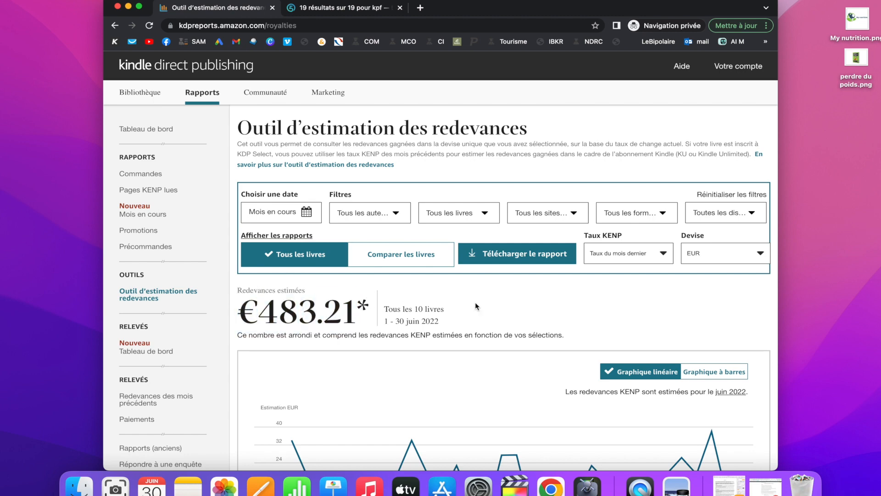